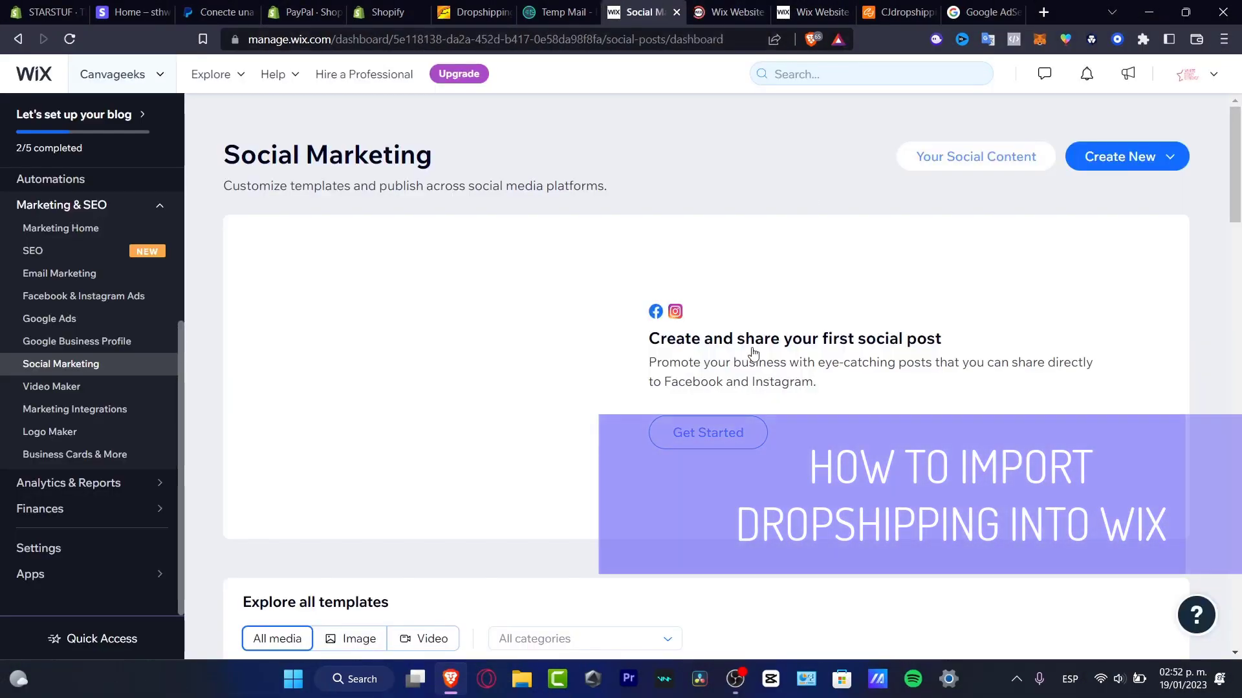
Leave the Social Marketing dashboard for the My Sites list showing the Canvageeks site
left_click(133, 74)
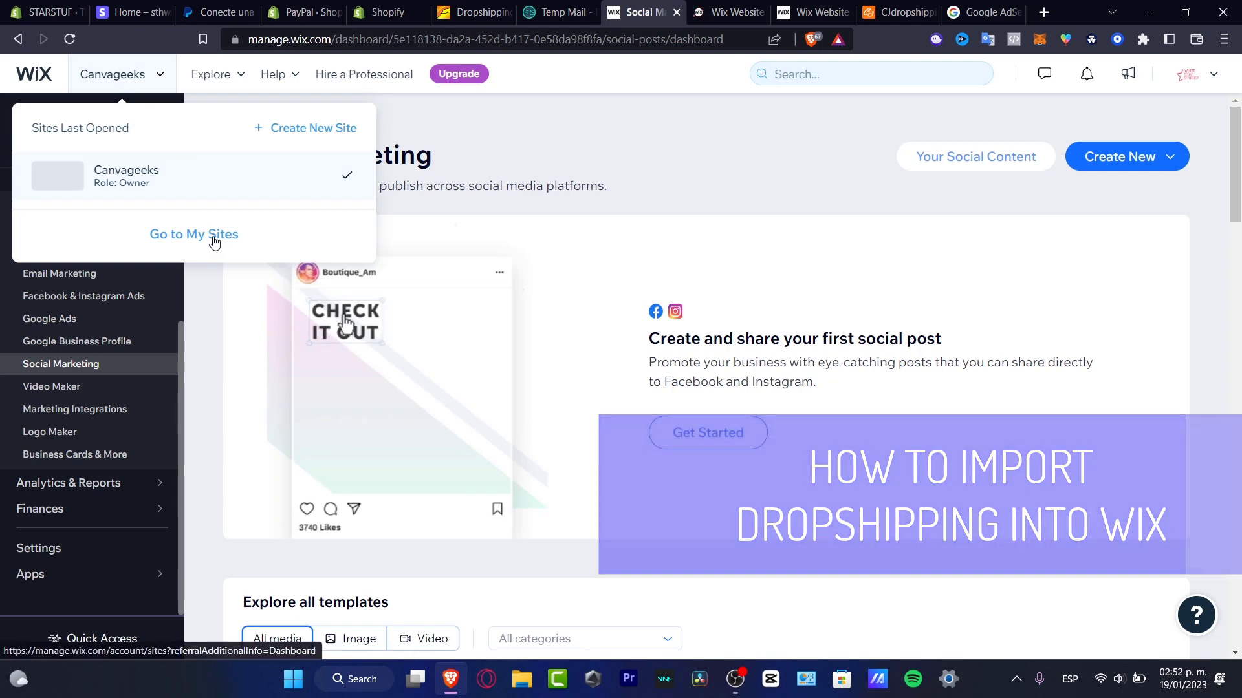
left_click(214, 241)
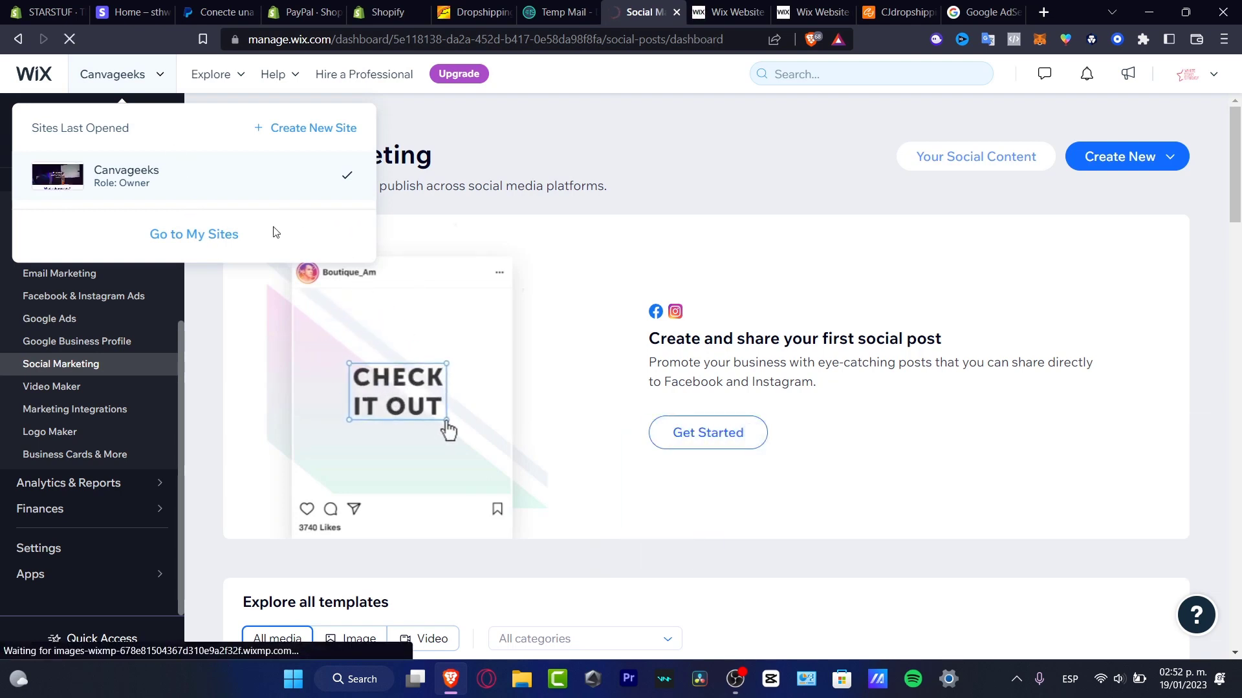
left_click(222, 243)
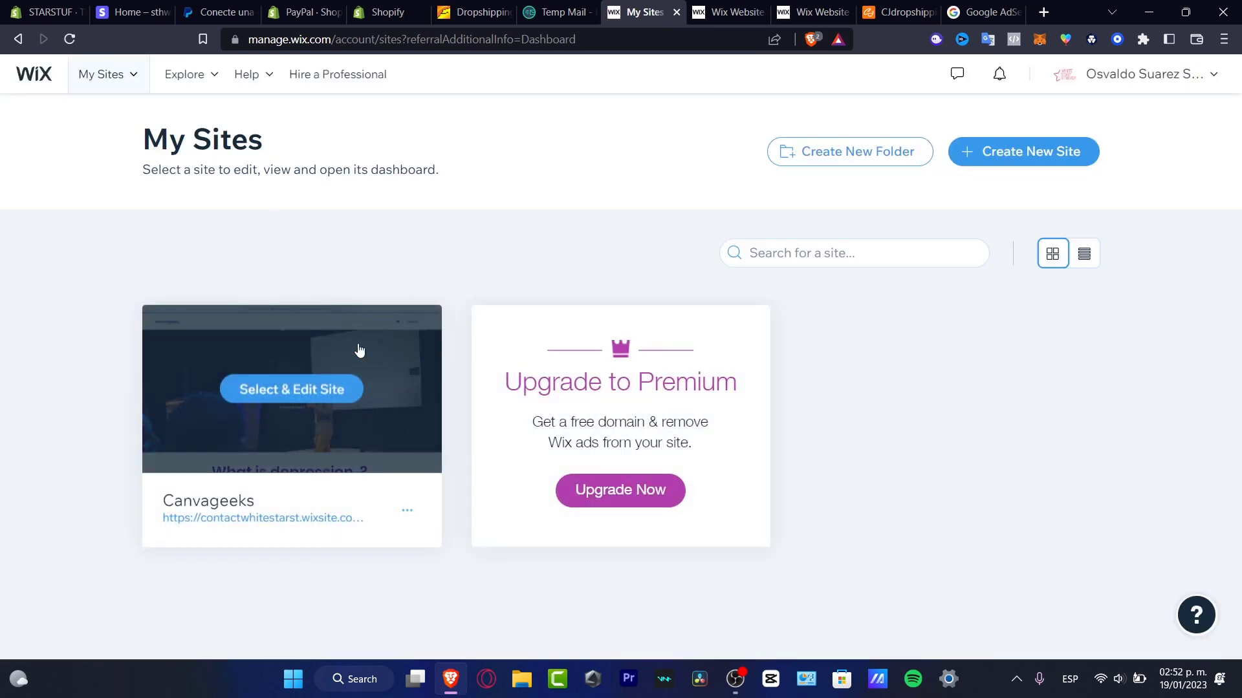
Start a new site and choose Online Shop as the website type
left_click(1026, 154)
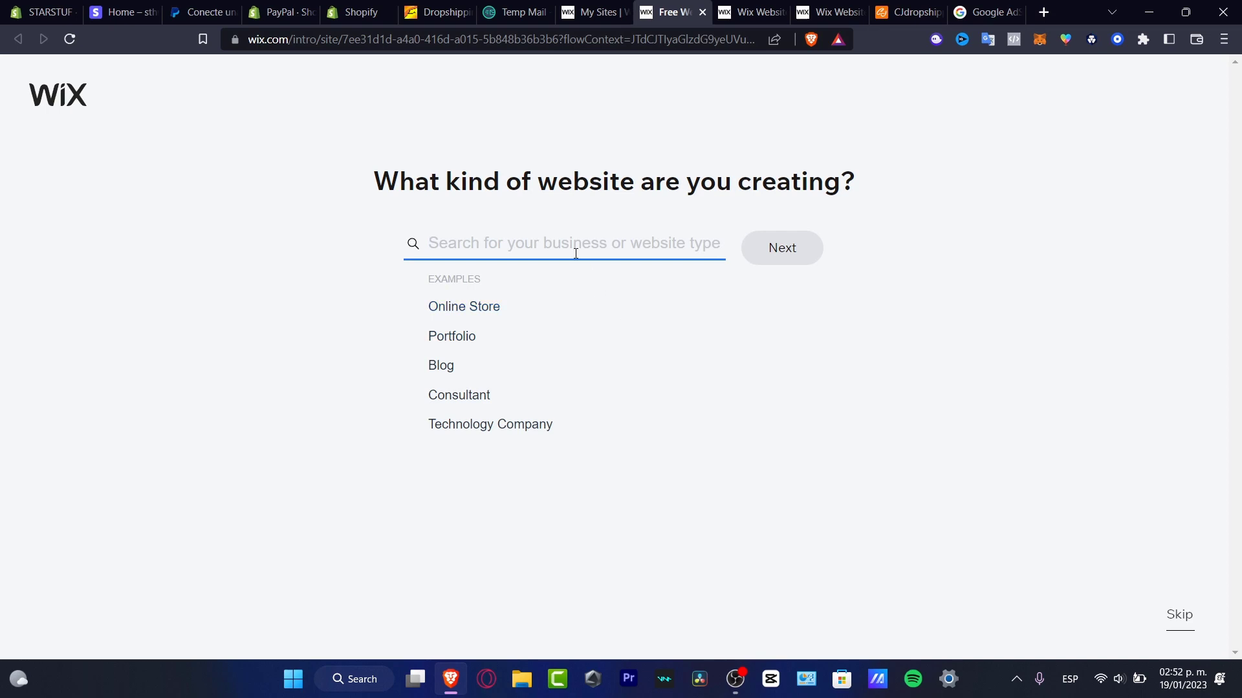
type("online")
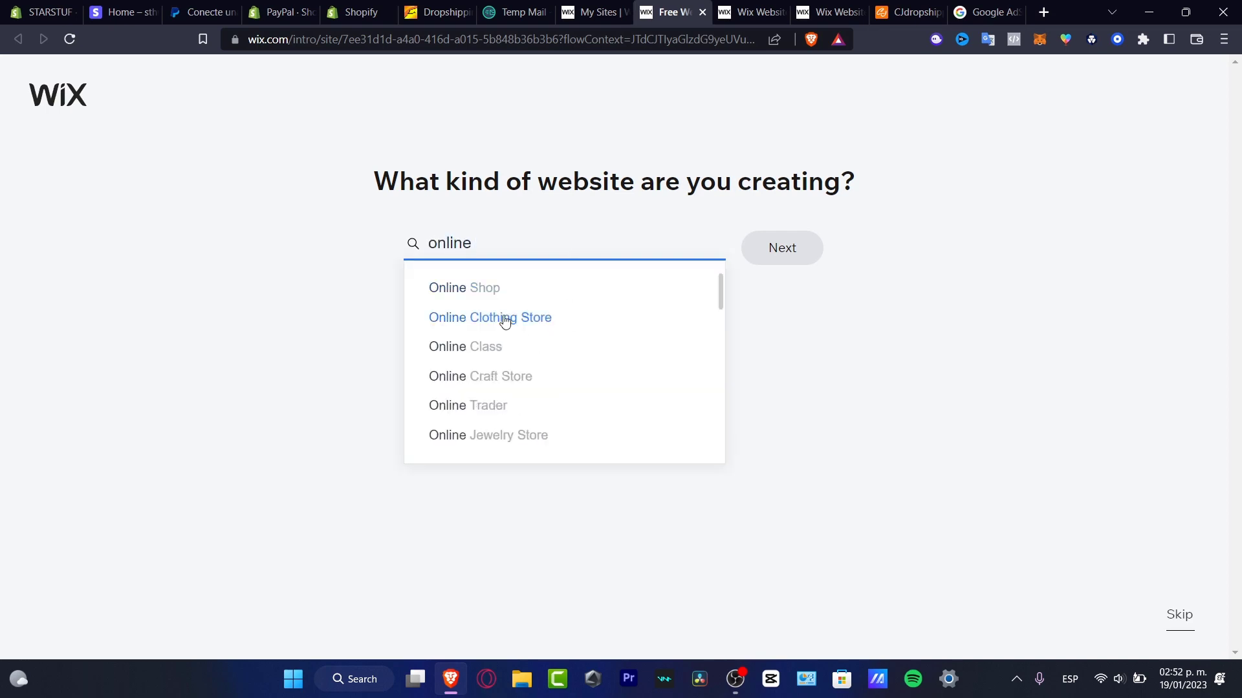
left_click(470, 284)
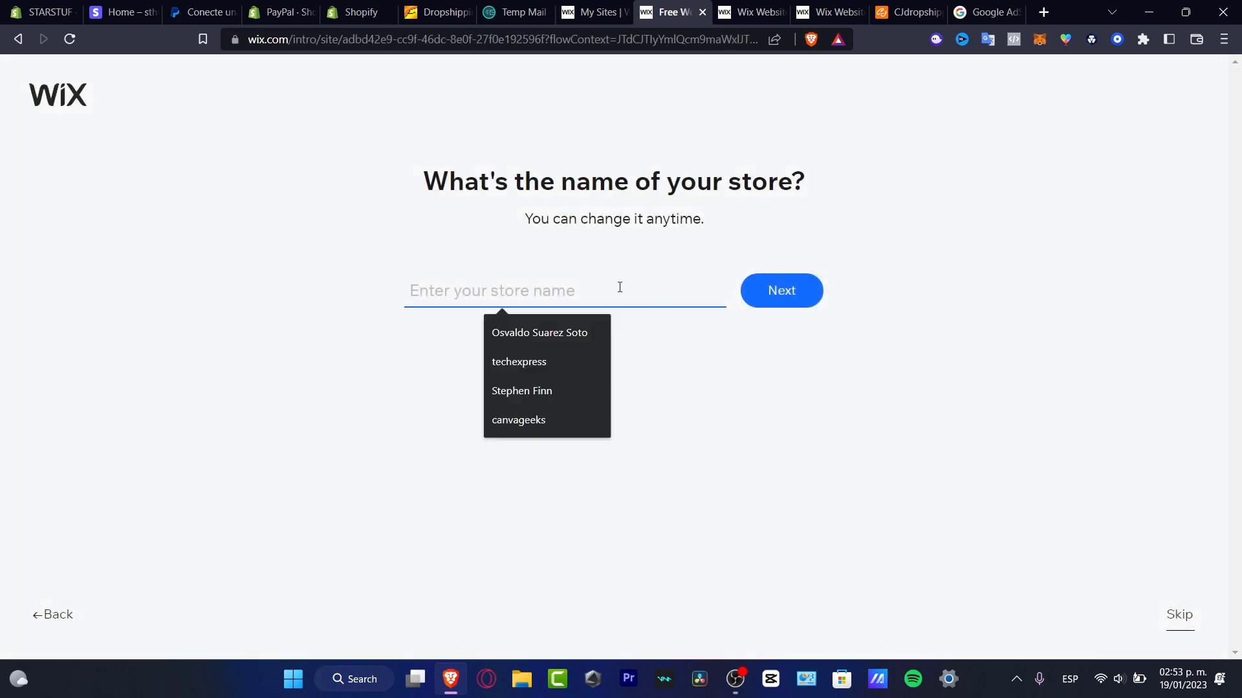
Name the store canvageekss and accept the suggested features, including Chat
left_click(559, 417)
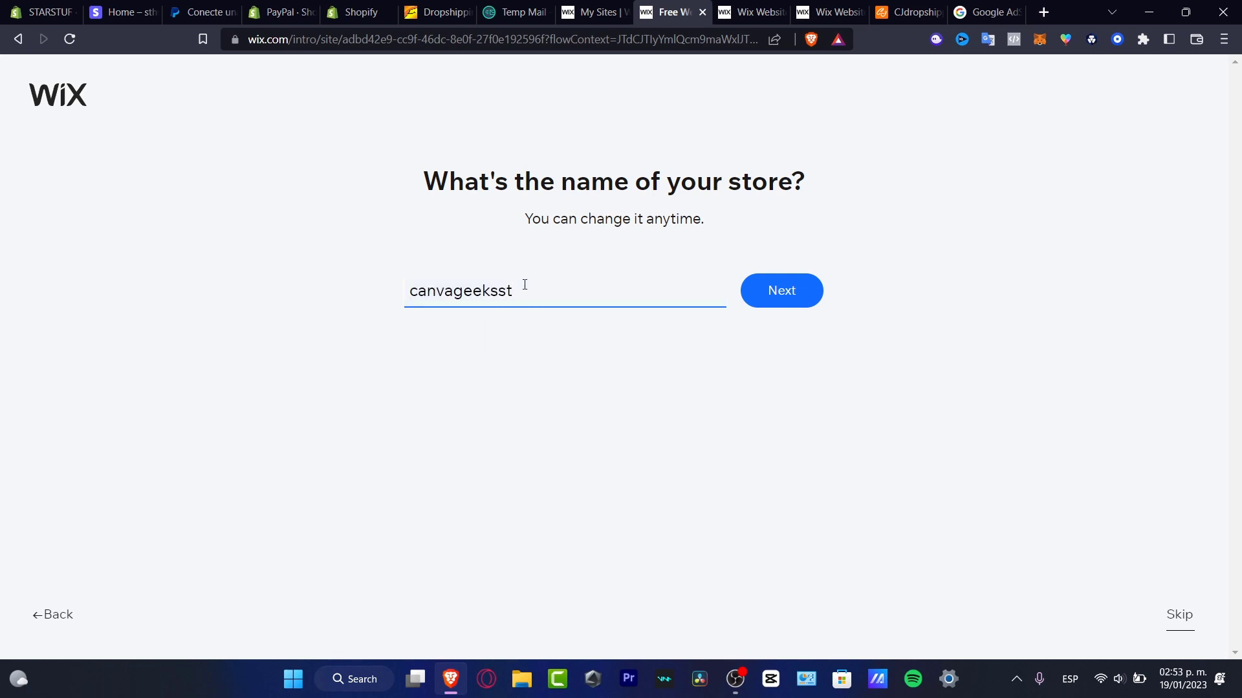
left_click(781, 302)
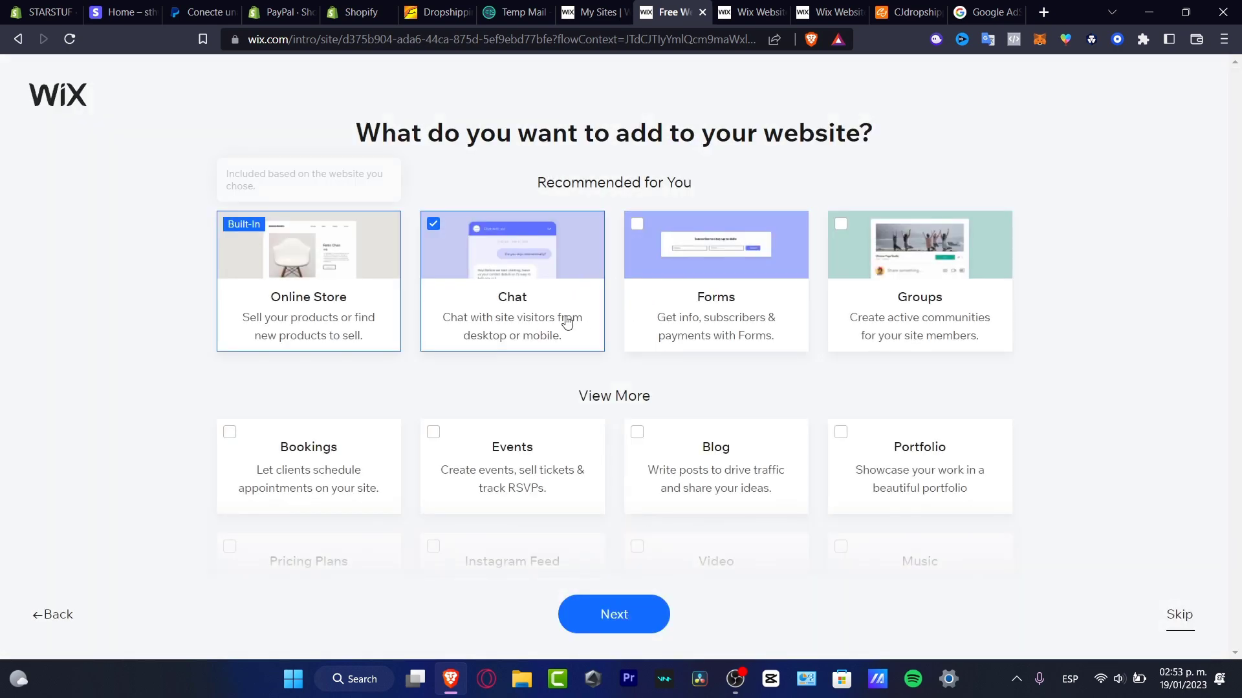
scroll(564, 338, "down", 4)
scroll(277, 243, "up", 4)
scroll(511, 310, "down", 5)
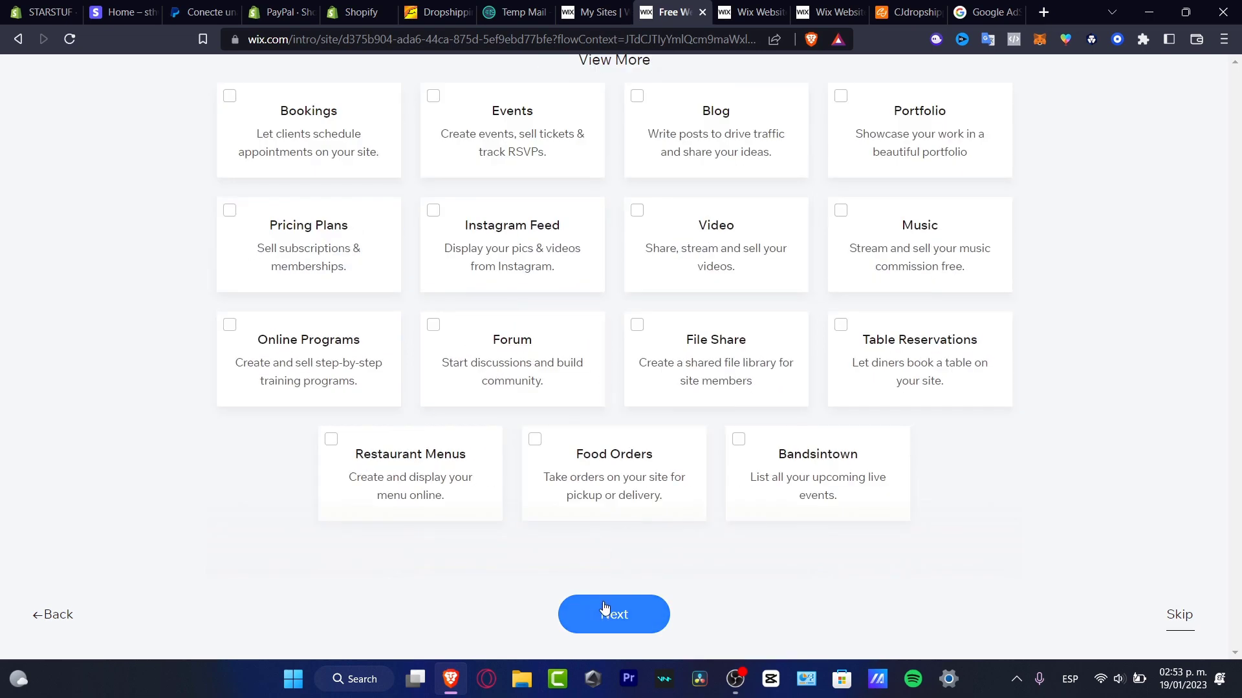
left_click(646, 626)
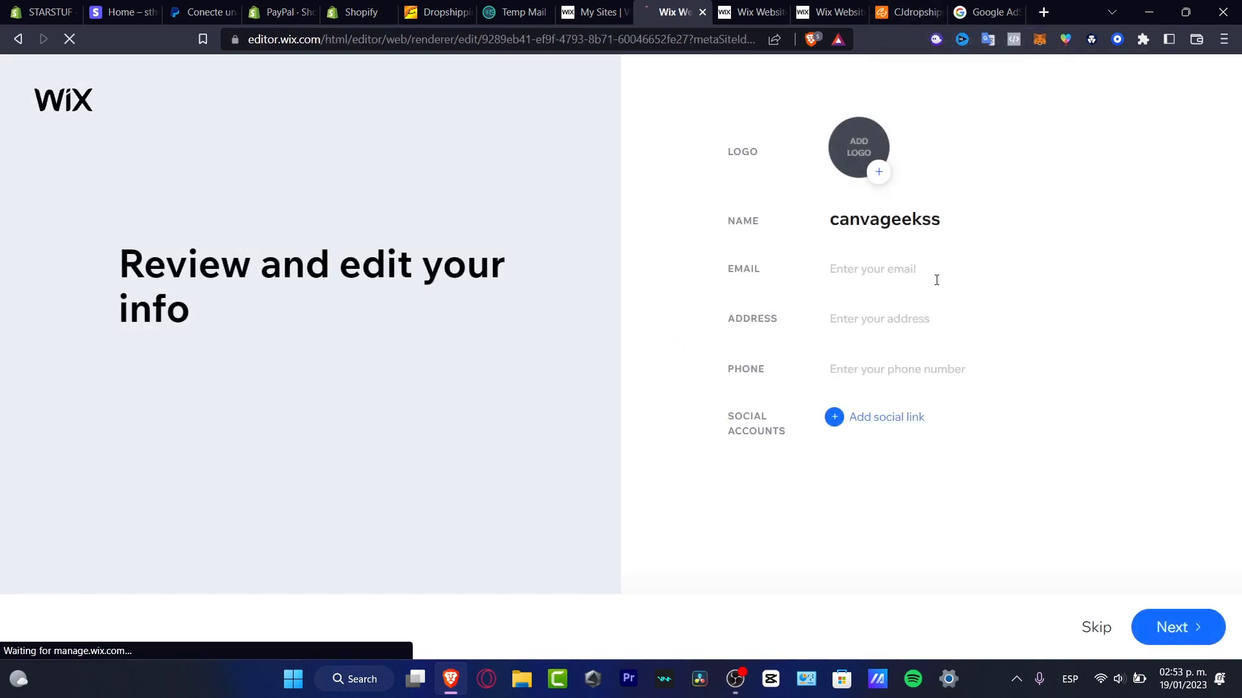
Begin filling in the store's email and address, then switch to CJdropshipping
left_click(932, 272)
left_click(925, 331)
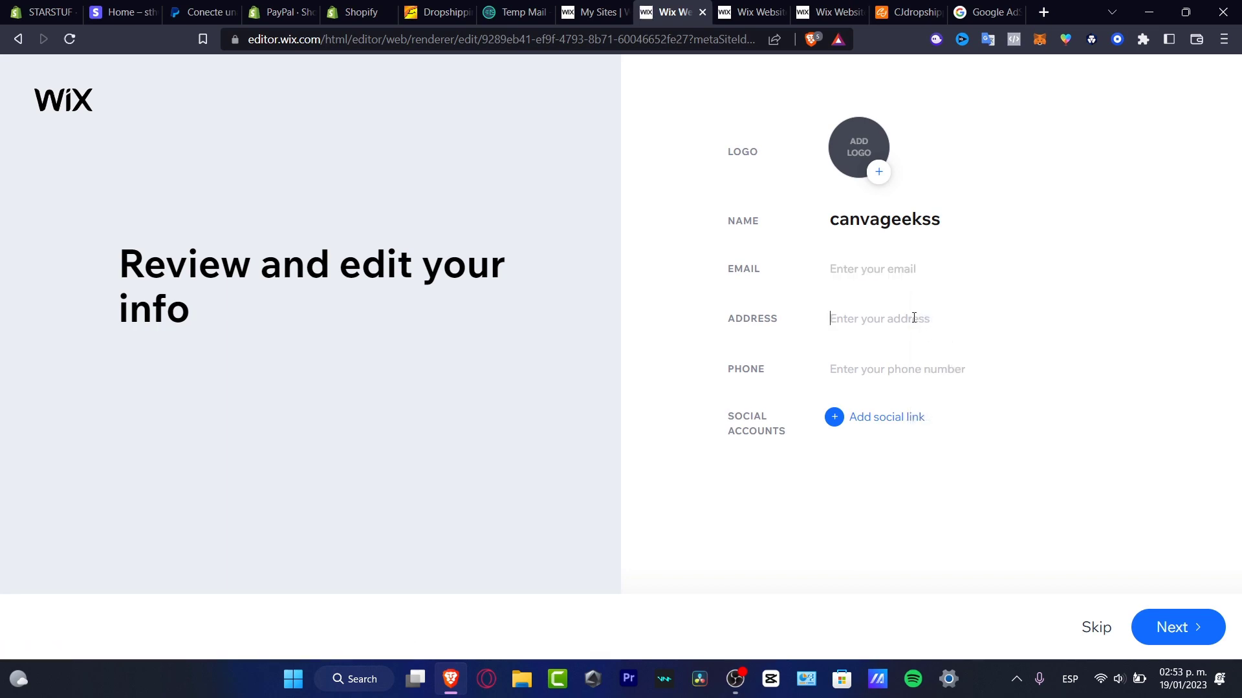
left_click(929, 5)
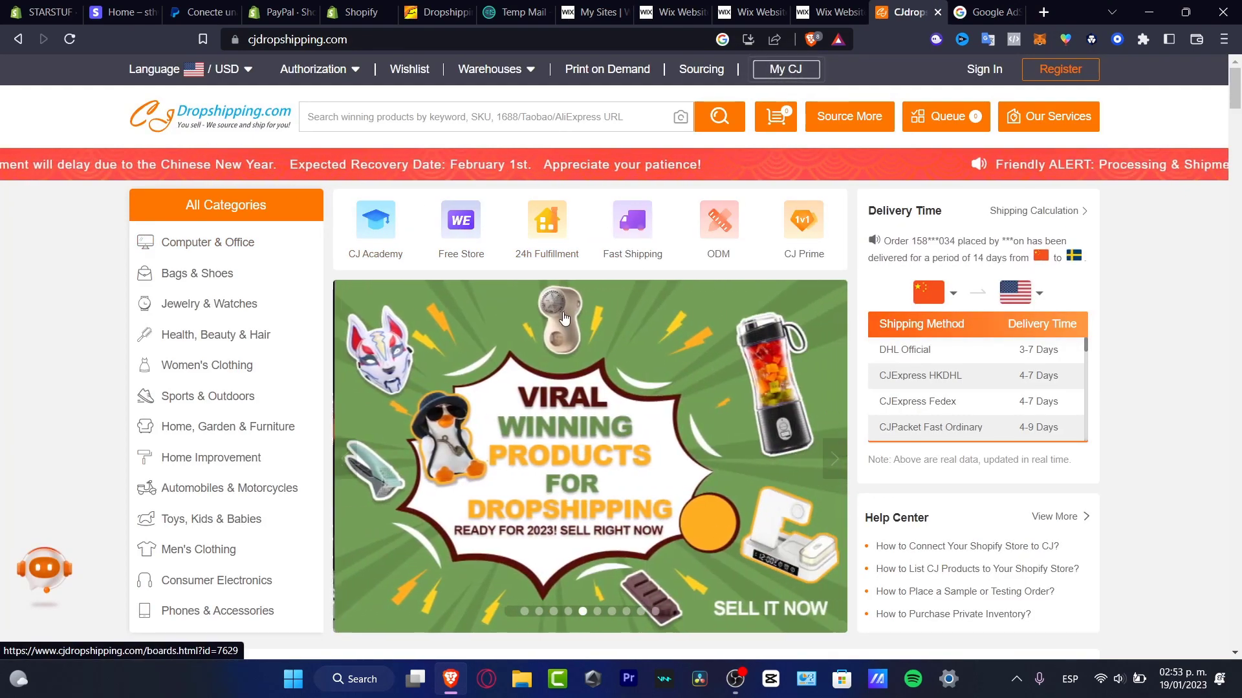
View CJdropshipping's Trending Products, close the extra Wix editor tab, and return to the info form
scroll(703, 390, "down", 7)
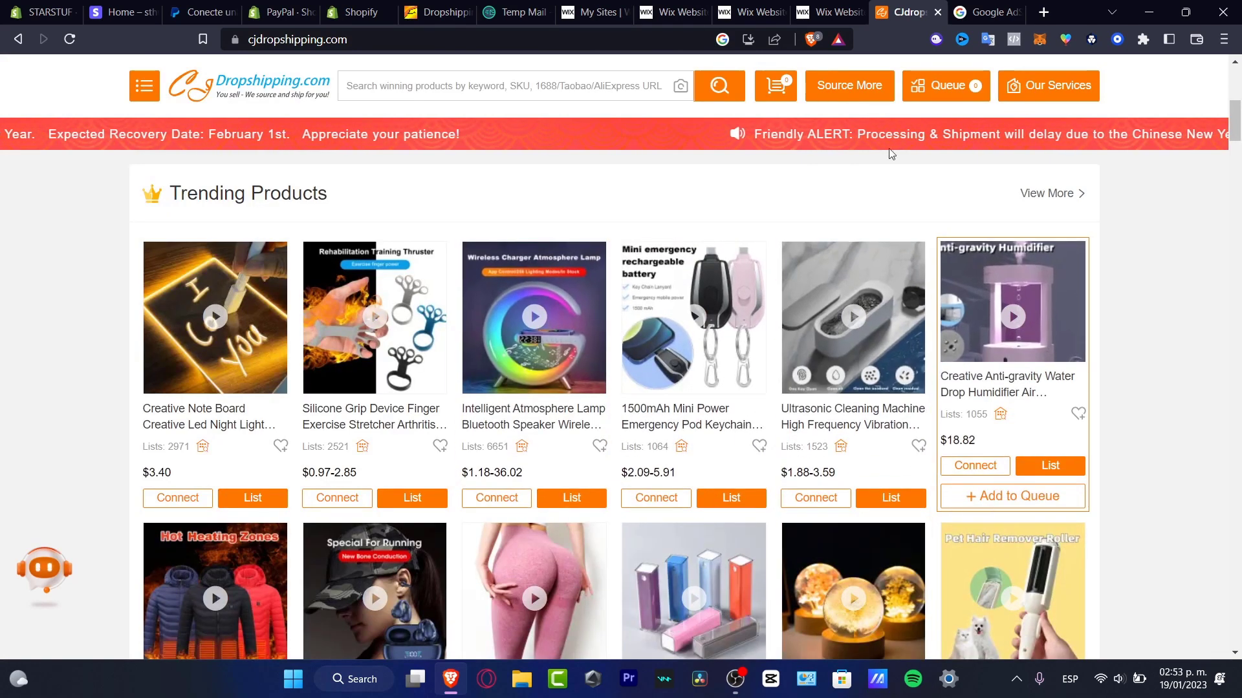
left_click(825, 14)
left_click(858, 12)
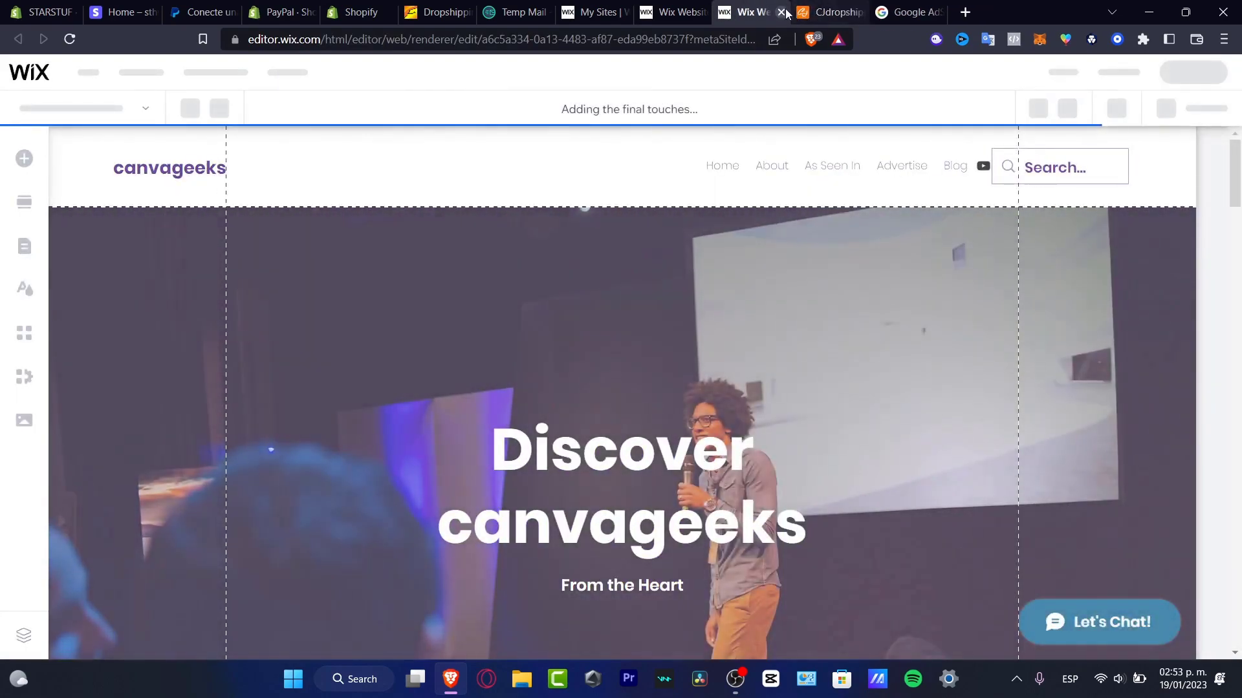
left_click(781, 13)
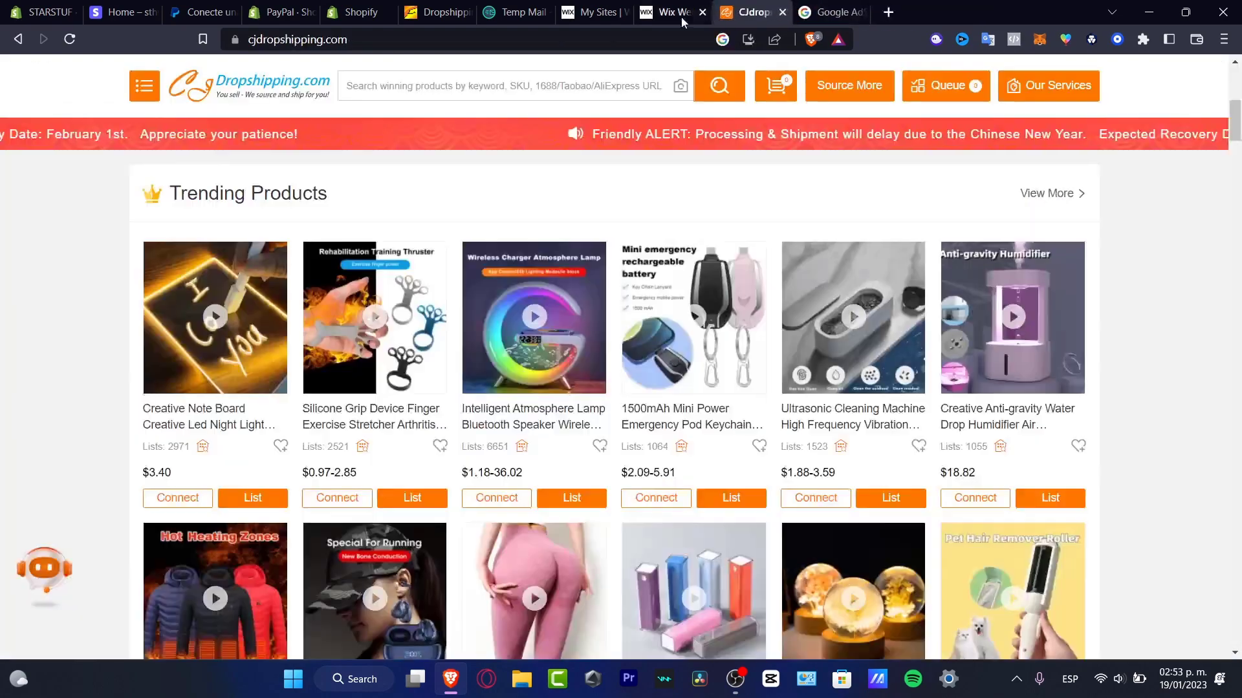
Fill the store address from the first suggestion and the phone from saved entries
left_click(681, 14)
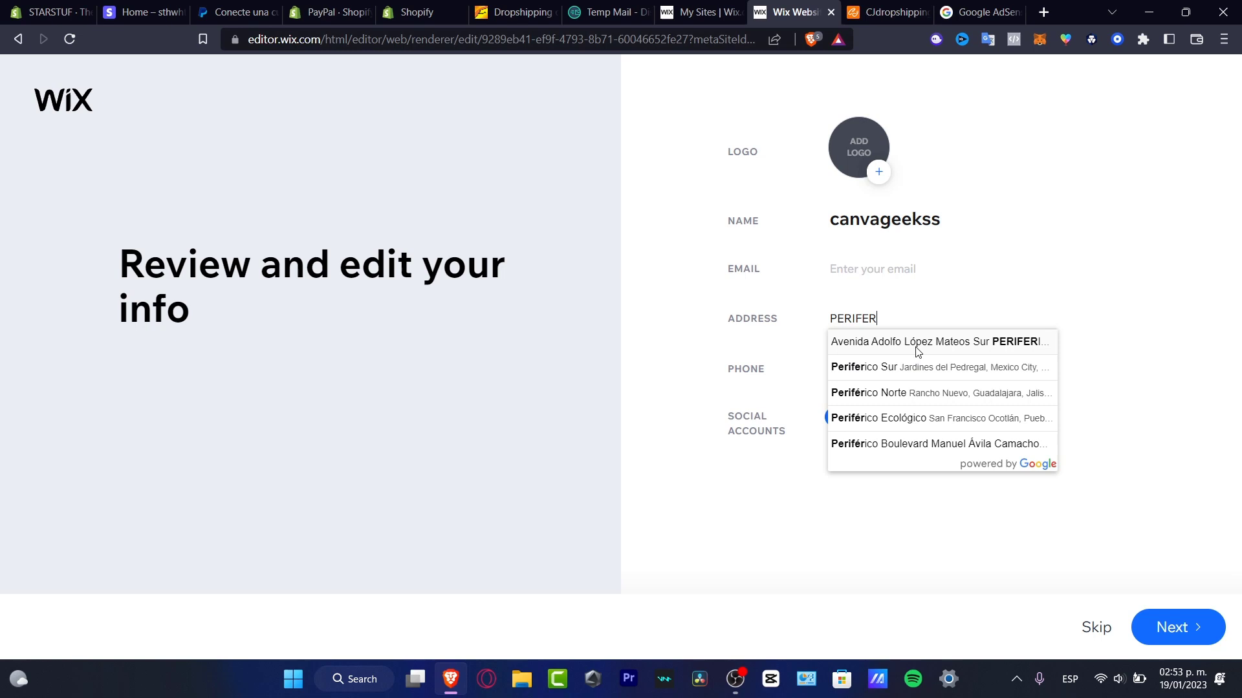
left_click(917, 344)
left_click(902, 370)
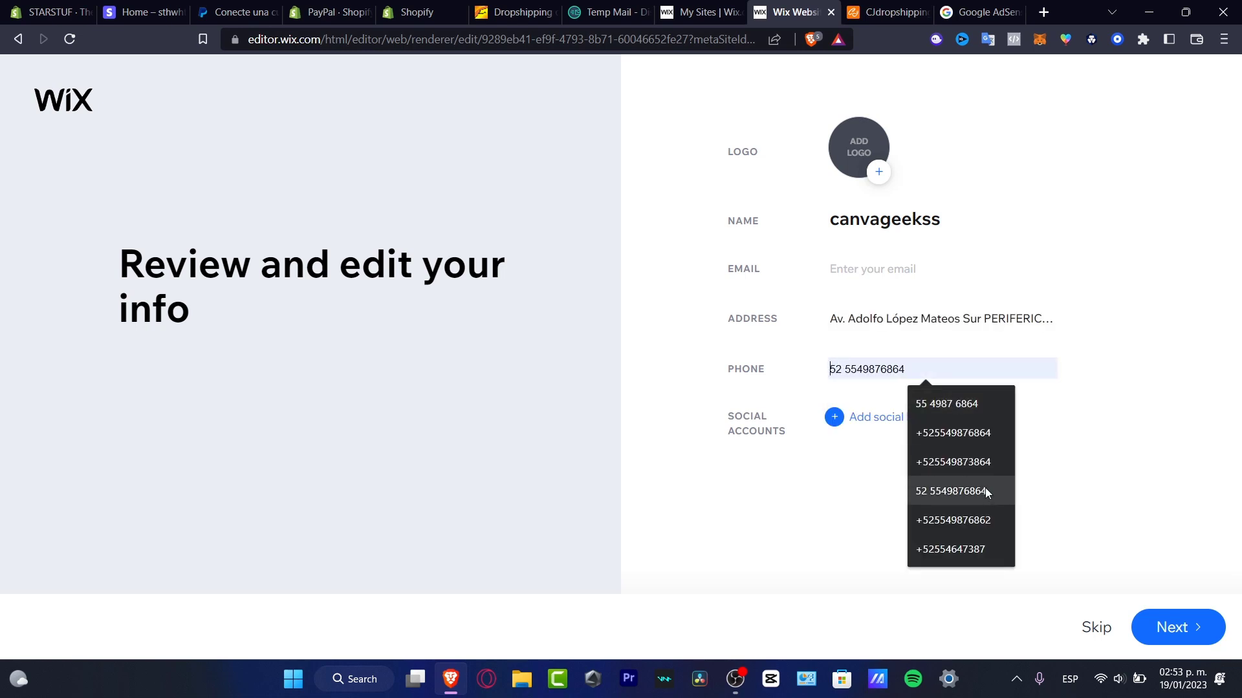
left_click(986, 521)
left_click(1190, 638)
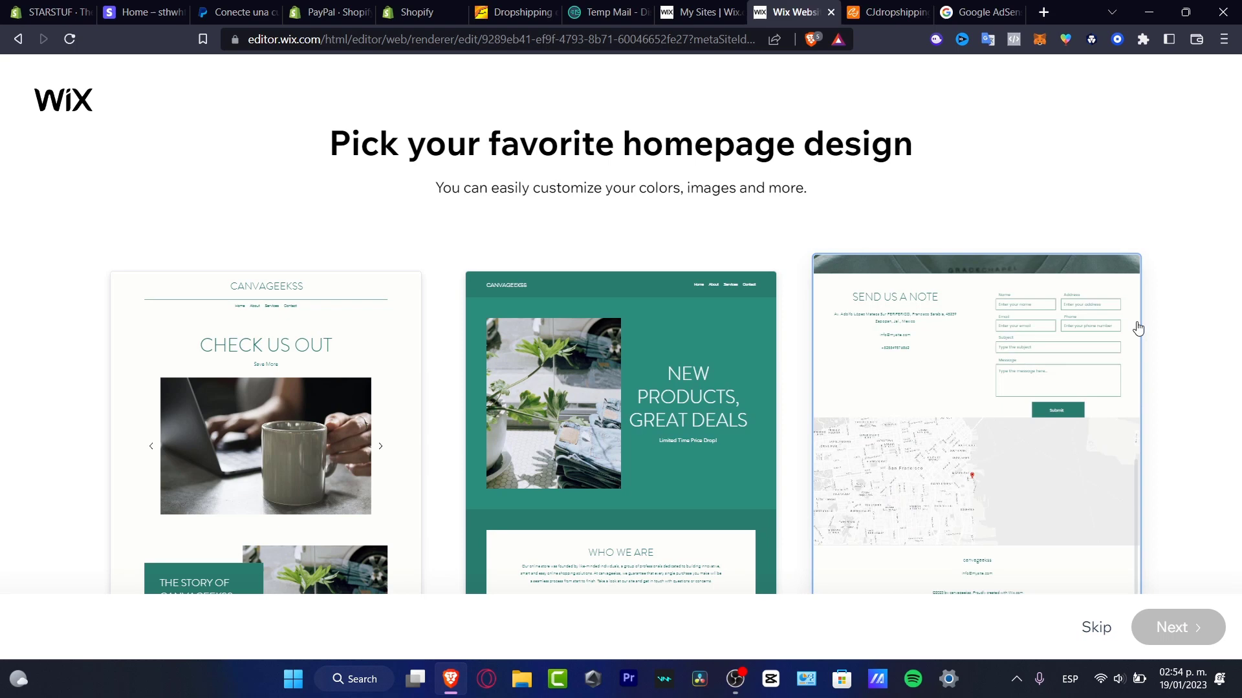
Choose the third homepage design and include the About Us page
left_click(1129, 330)
left_click(1193, 637)
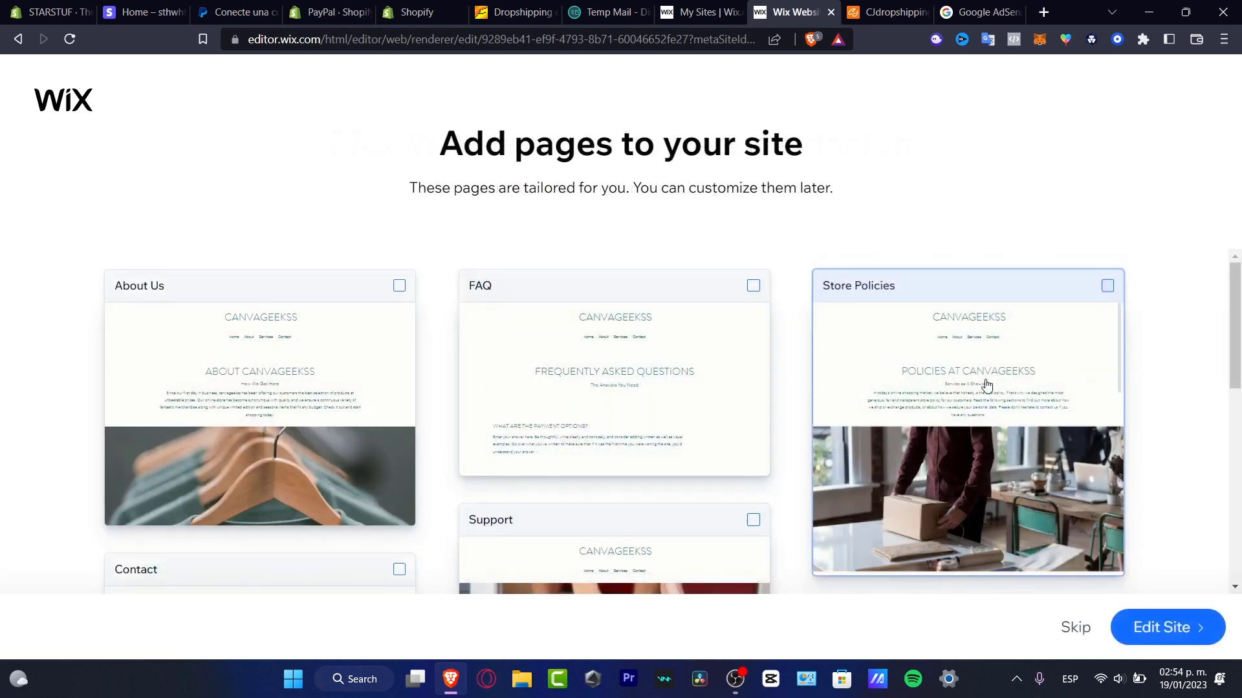
left_click(399, 285)
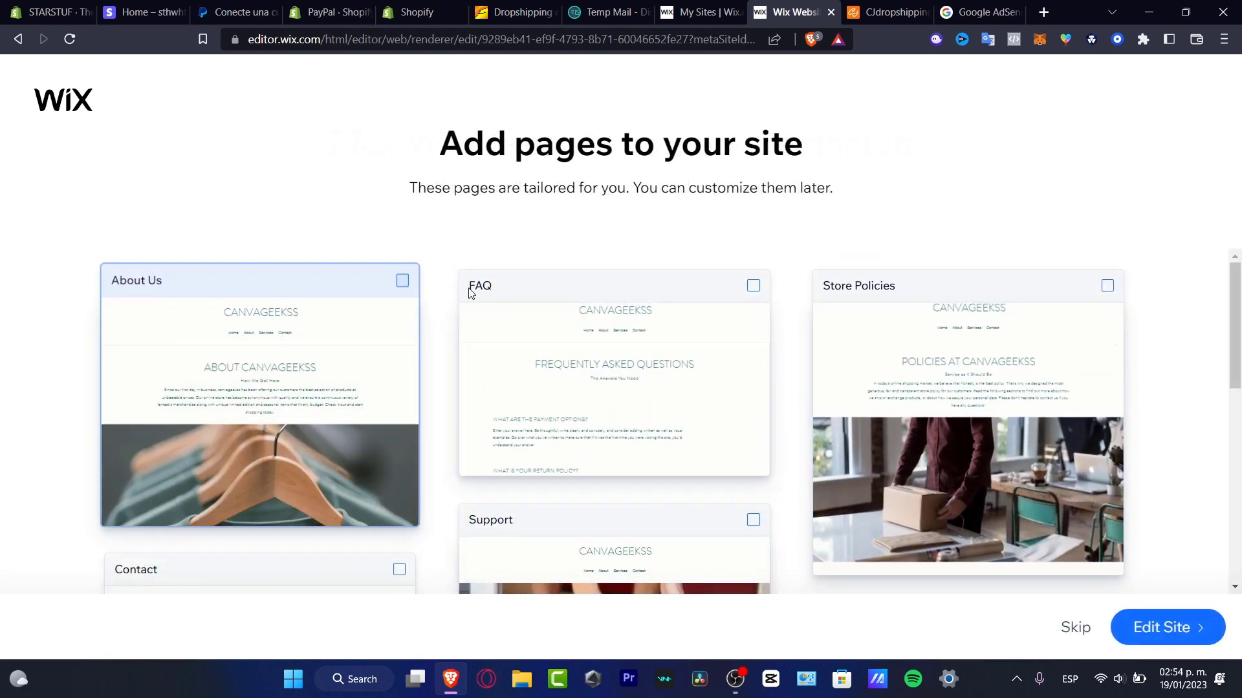
left_click(1195, 640)
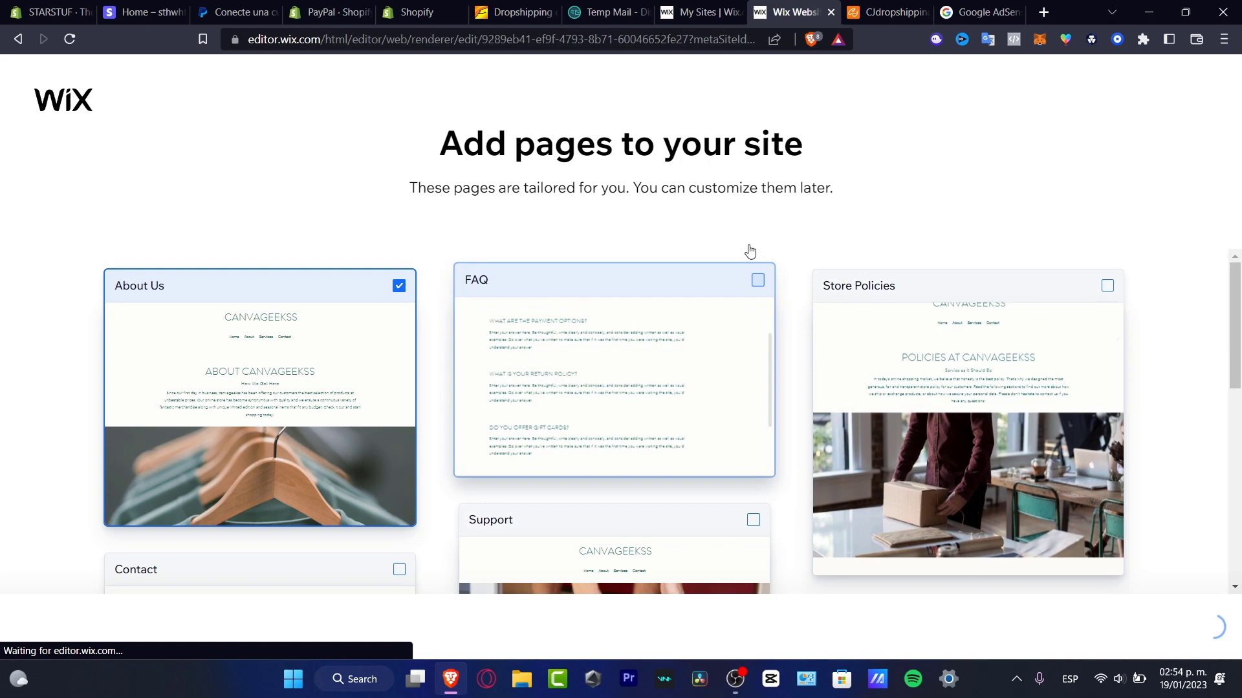
Open CJdropshipping's Sign in / Register page from the Authorization menu
left_click(881, 10)
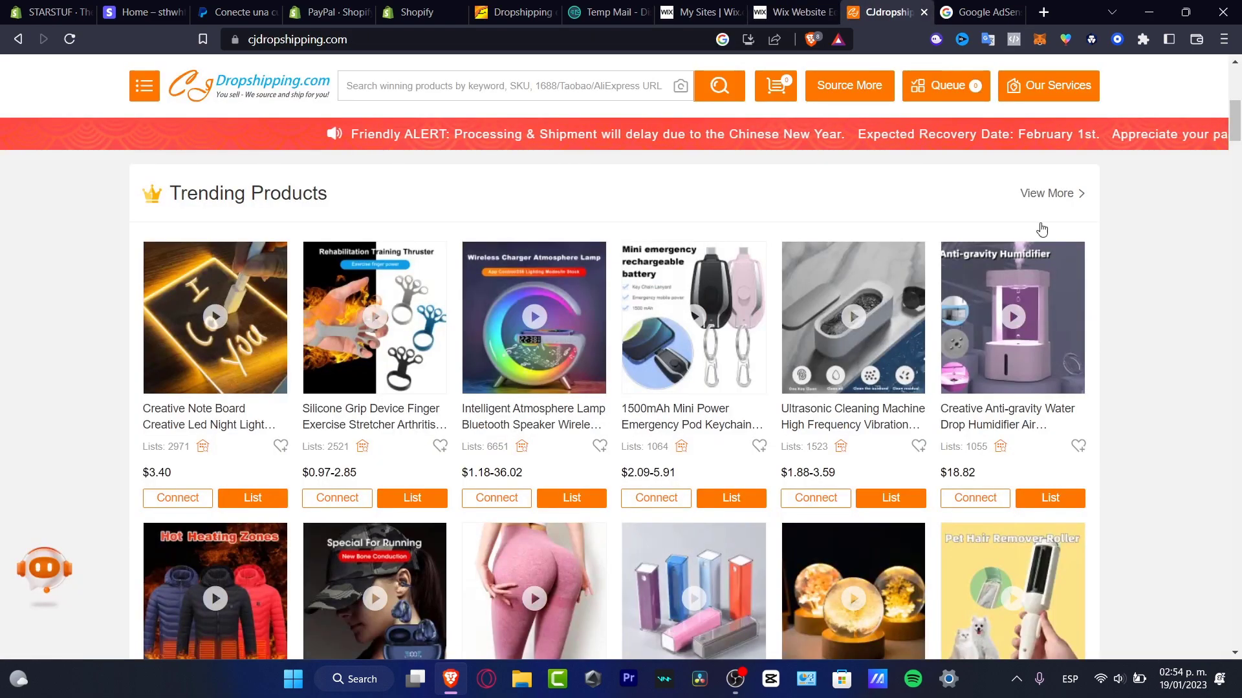
scroll(1001, 234, "up", 10)
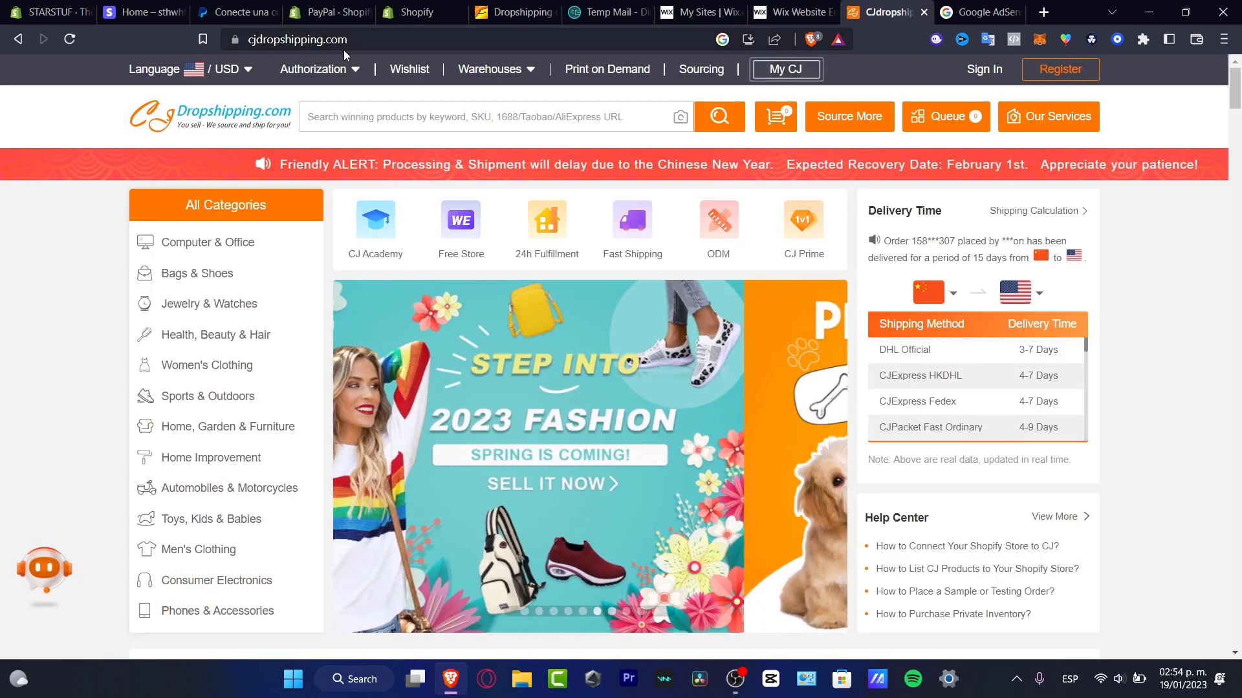
scroll(318, 233, "down", 3)
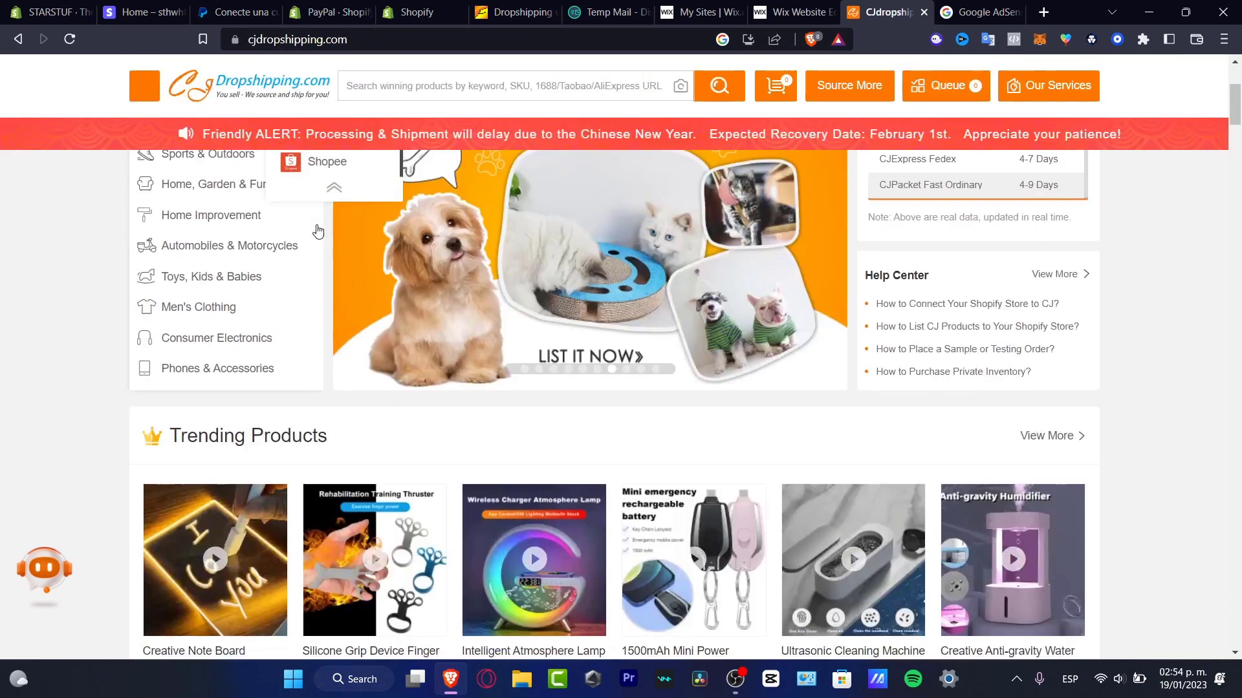
scroll(318, 231, "up", 2)
scroll(318, 232, "up", 3)
mouse_move(319, 67)
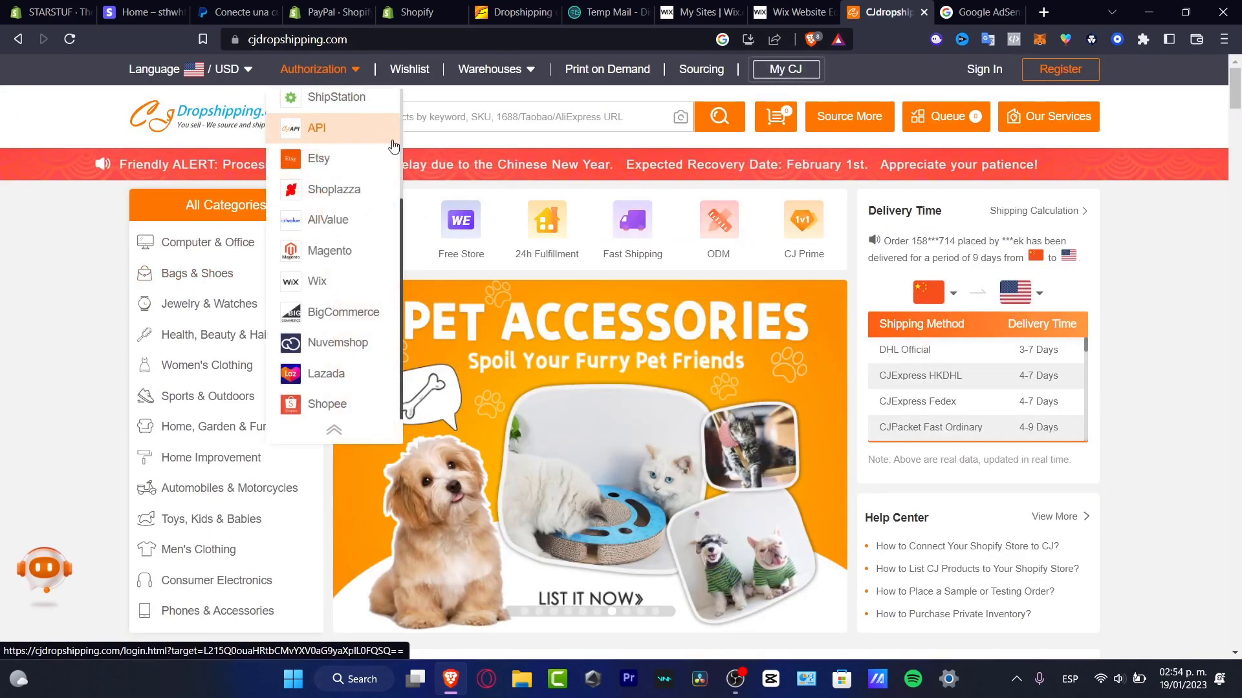
left_click(355, 293)
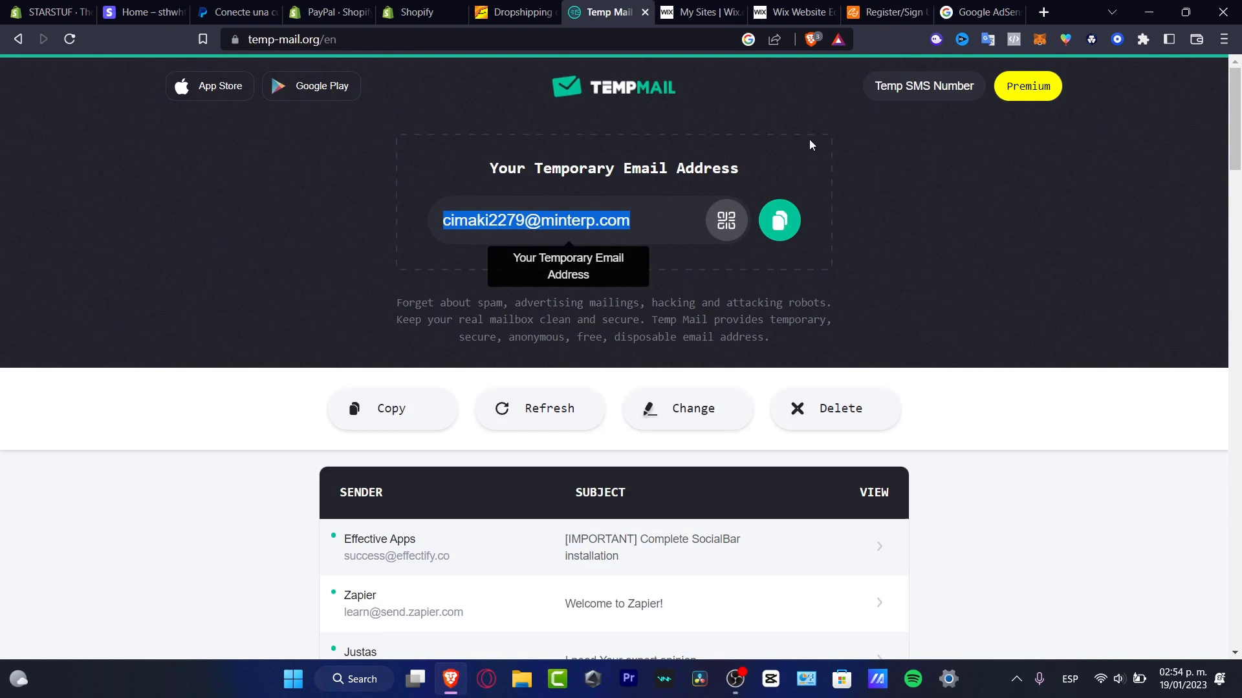
Register a CJdropshipping account with the temporary email, accepting the user agreement
left_click(782, 219)
left_click(886, 11)
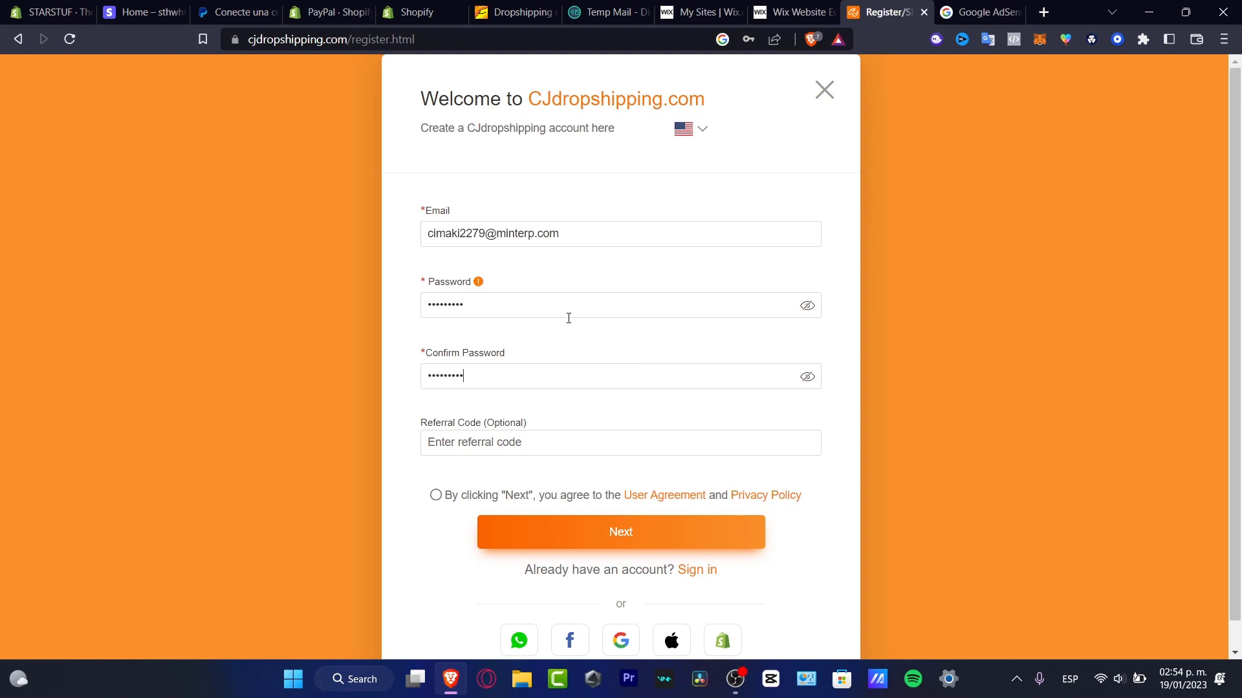
left_click(598, 500)
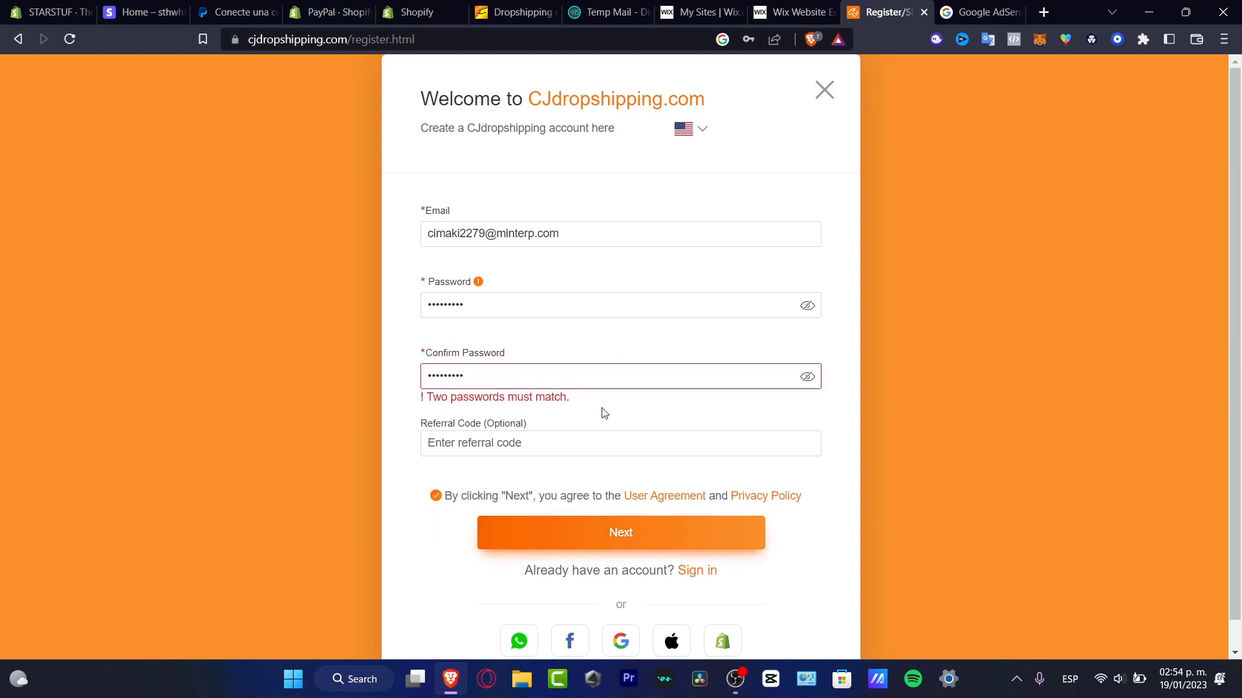
key("ctrl+v")
key("Return")
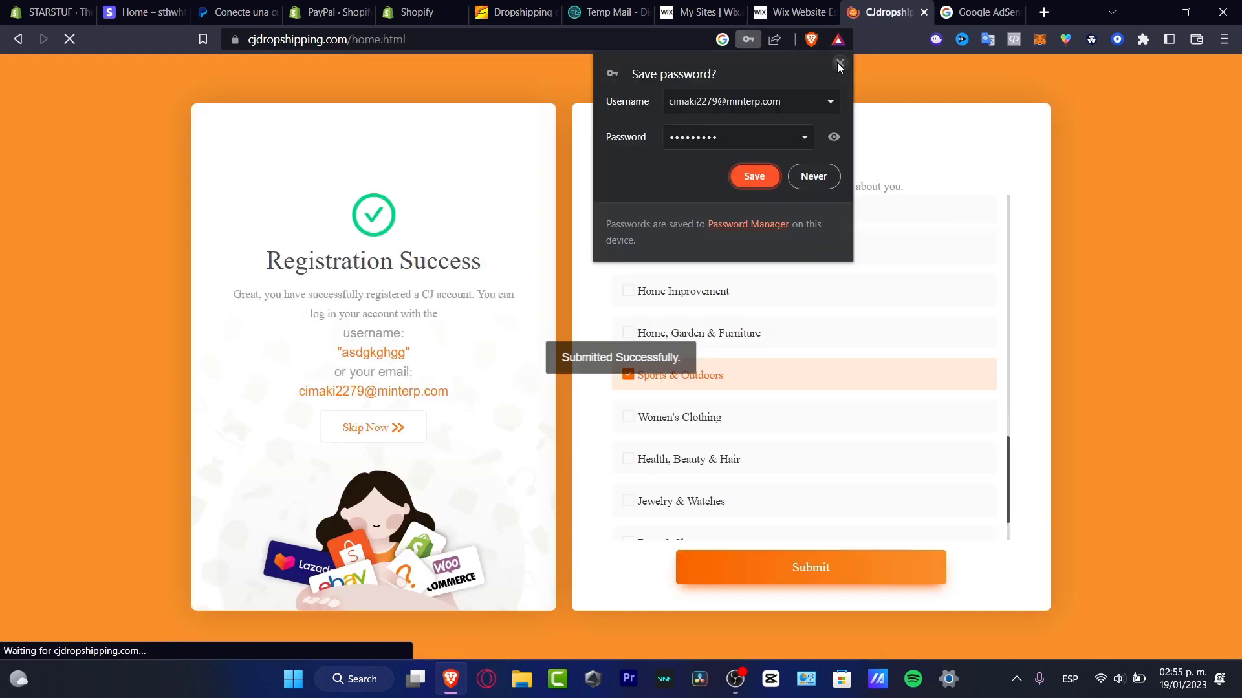
left_click(840, 62)
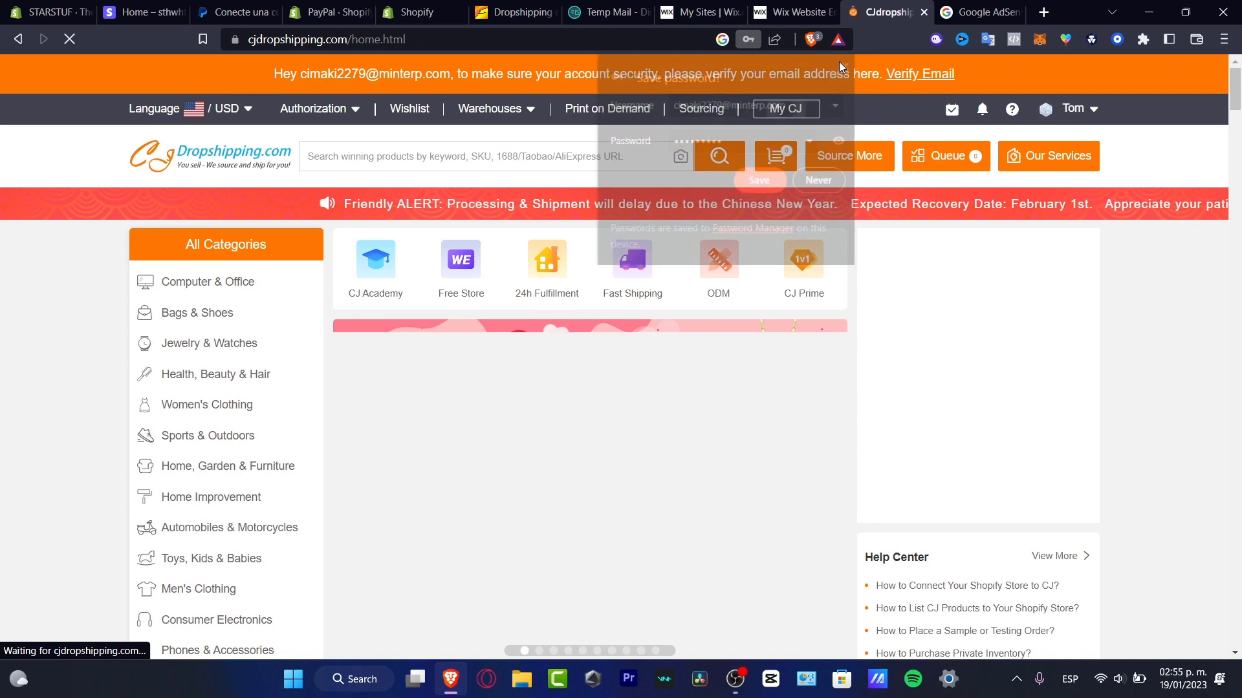
Read CJdropshipping's Guide for New Users email, then close CJdropshipping's AI assistant popup
left_click(608, 11)
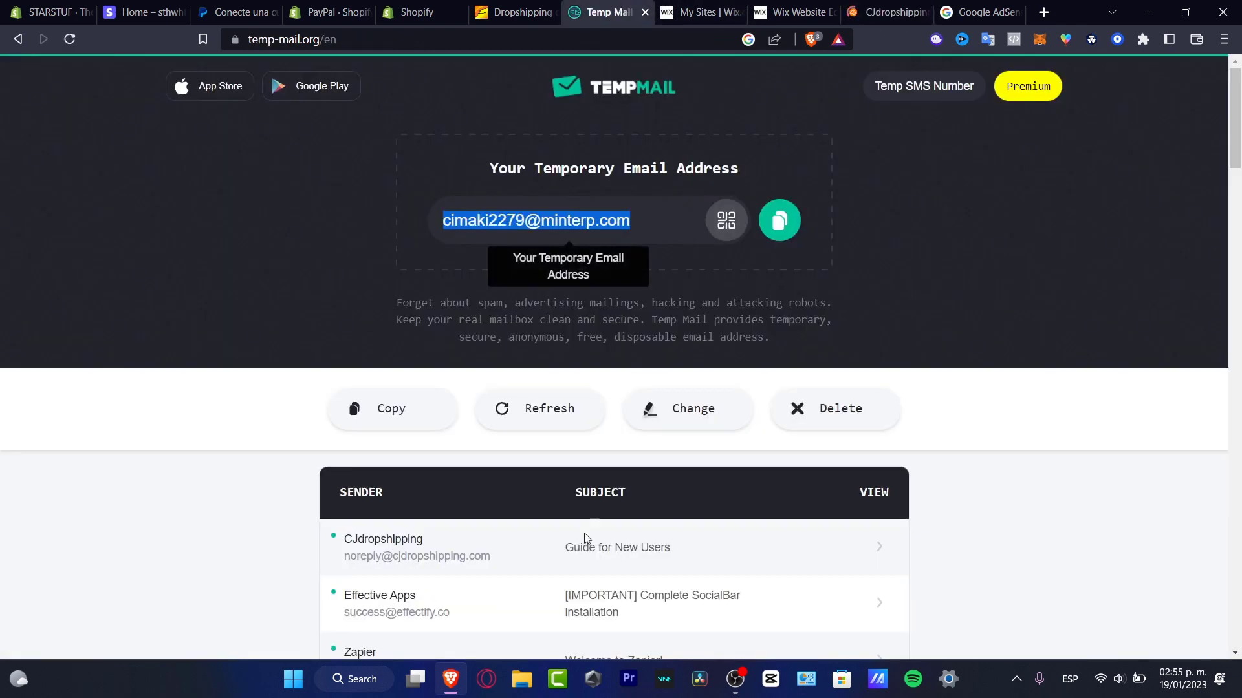
left_click(507, 557)
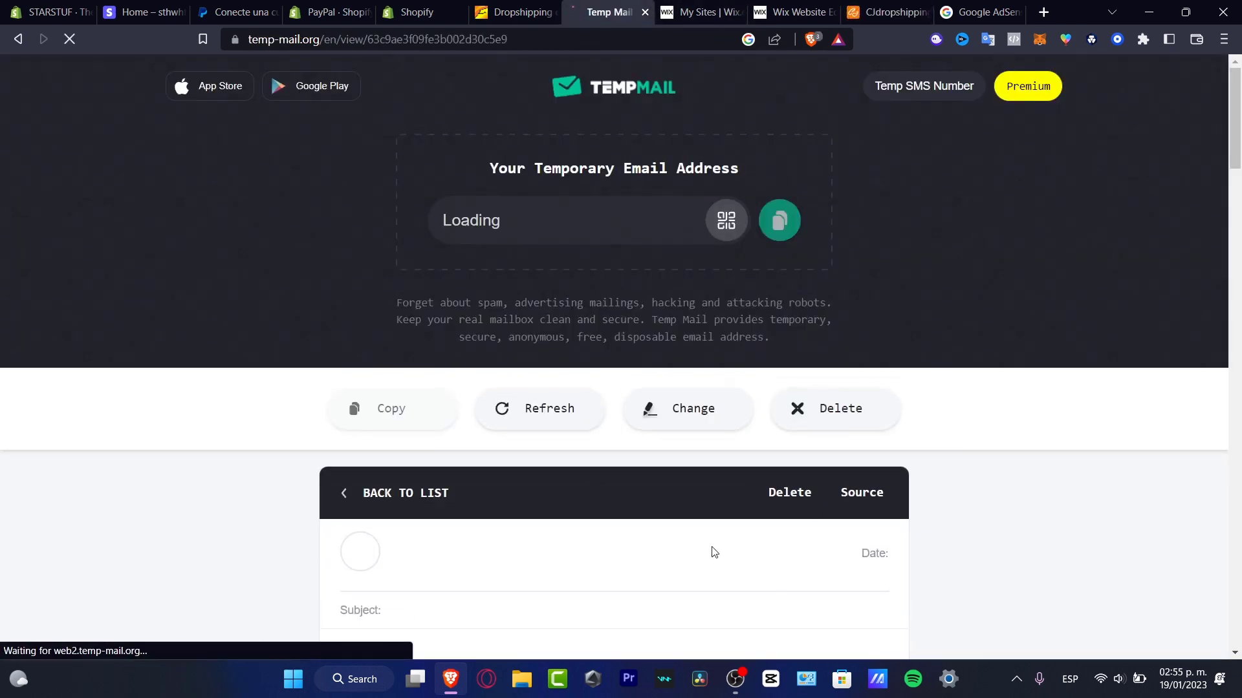
scroll(710, 552, "down", 4)
scroll(647, 253, "down", 4)
scroll(582, 259, "up", 8)
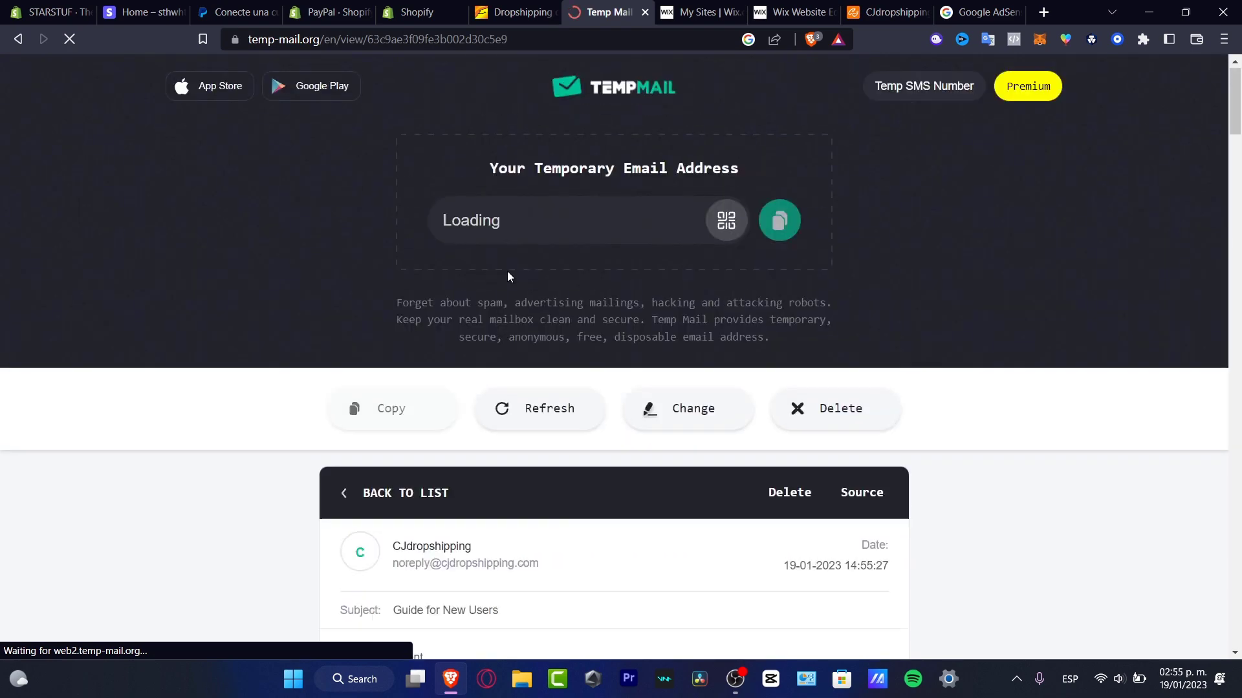
left_click(888, 11)
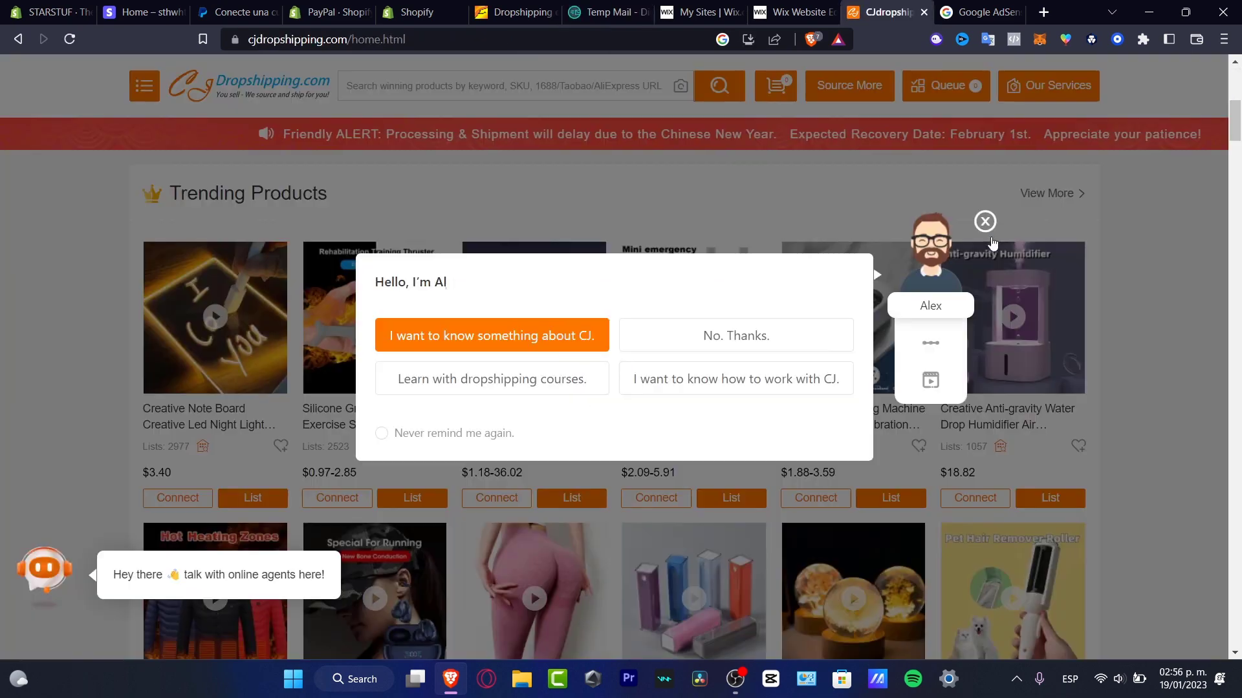
left_click(981, 220)
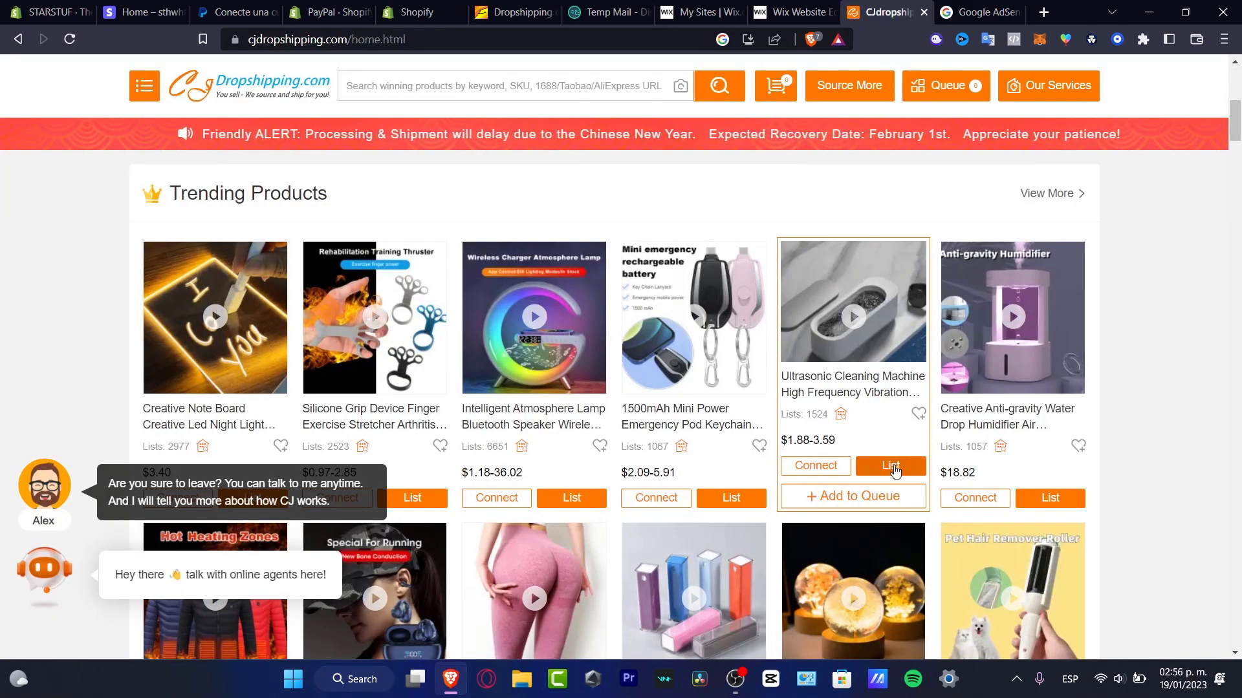
Open the Wix entry under CJdropshipping's Authorization menu
scroll(893, 470, "up", 6)
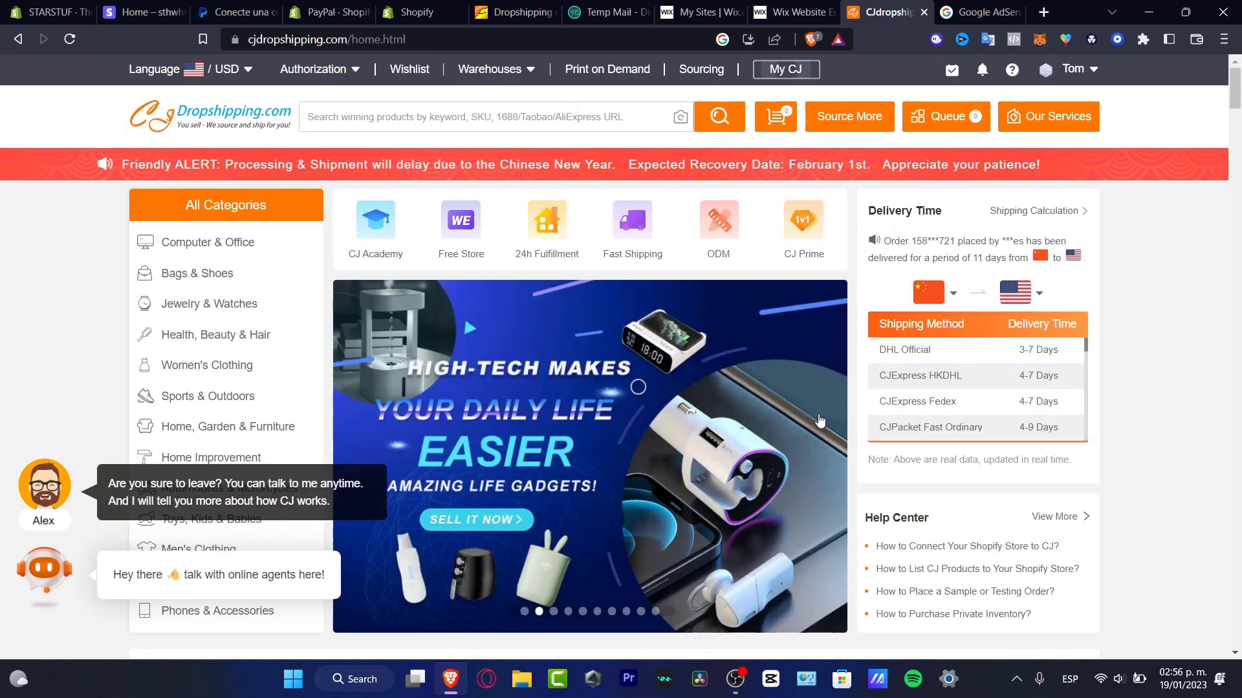
mouse_move(367, 82)
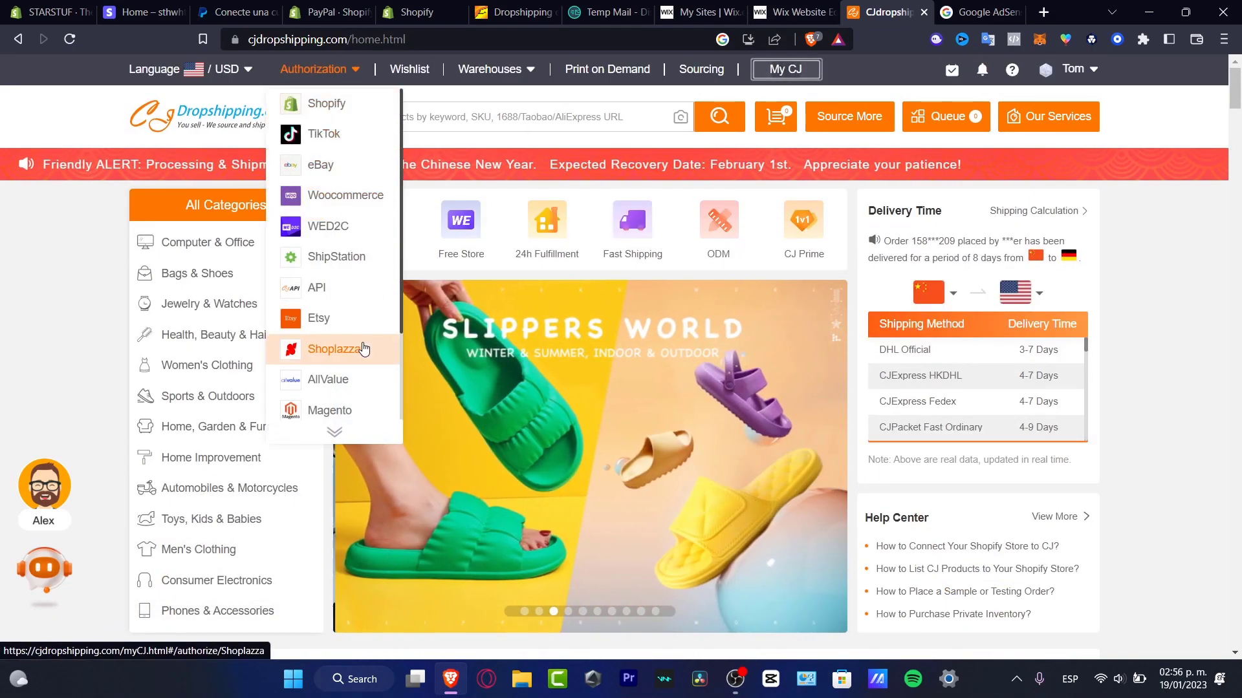
left_click(334, 433)
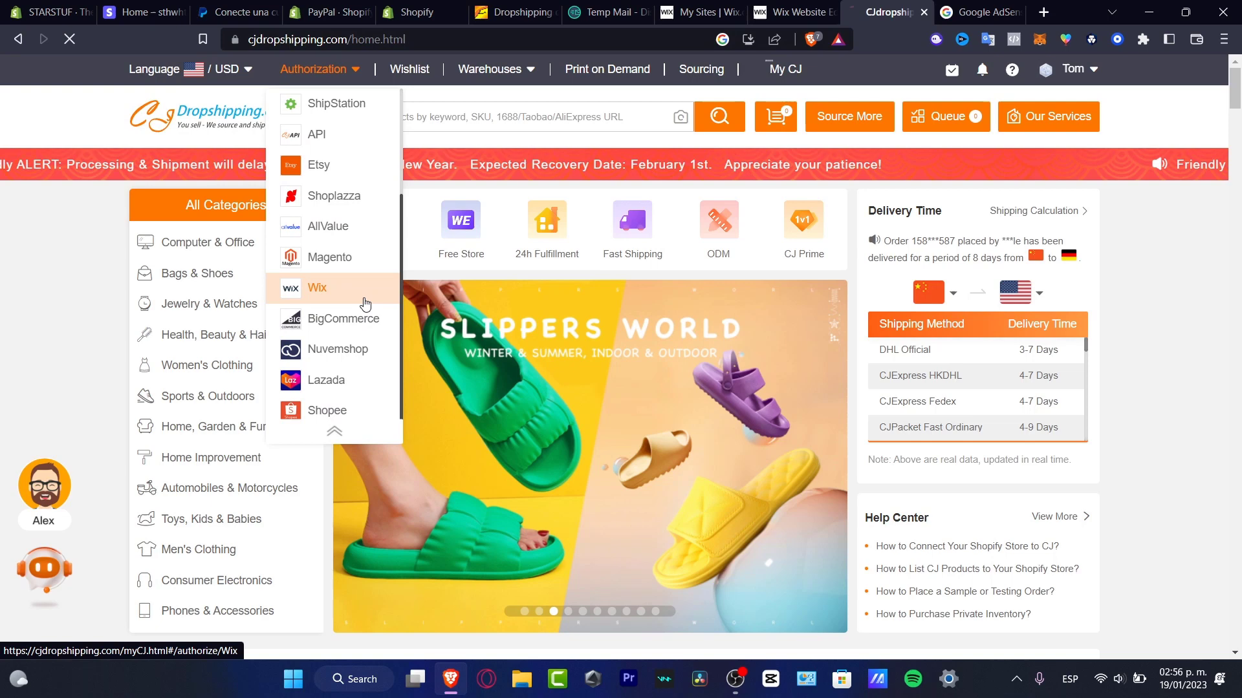
left_click(363, 289)
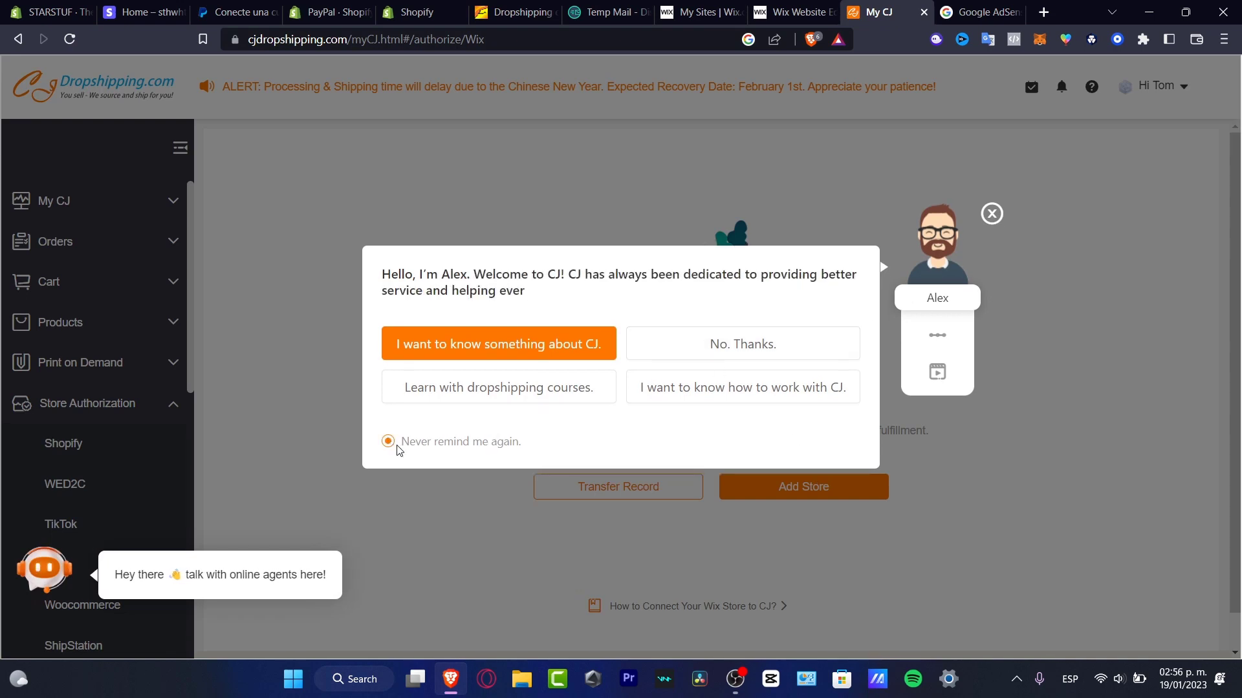
Add the Wix site Canvageekss as an authorized CJdropshipping store
left_click(992, 213)
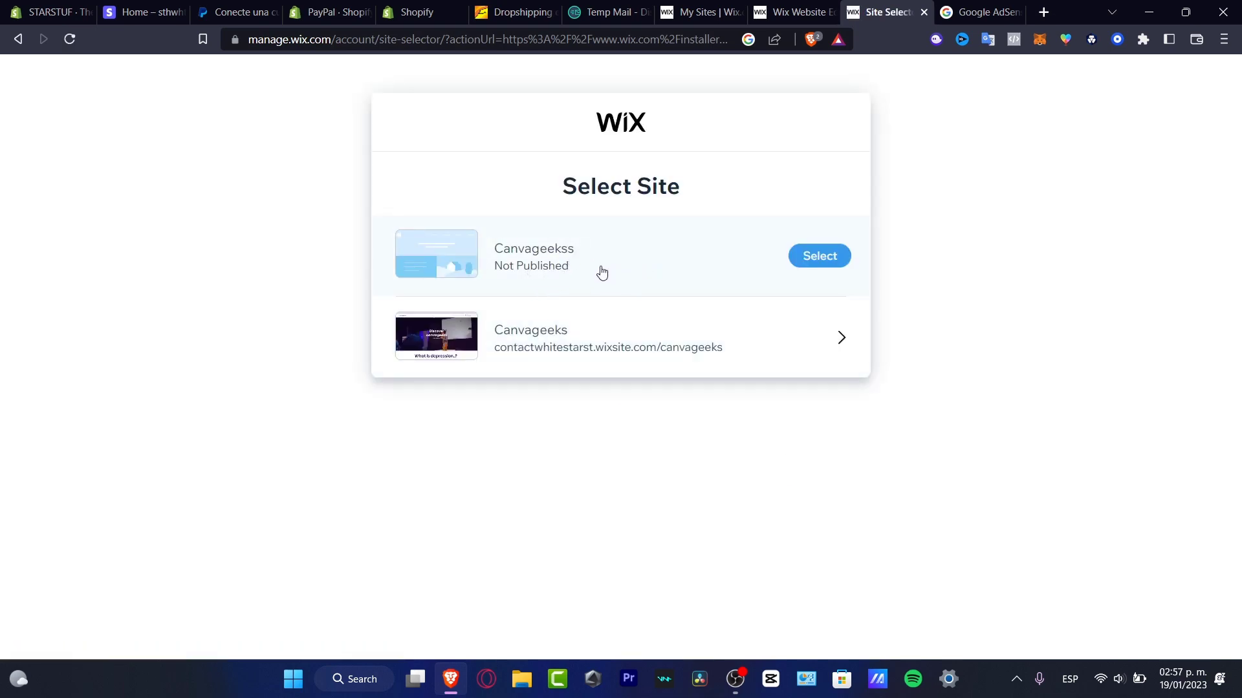
left_click(822, 255)
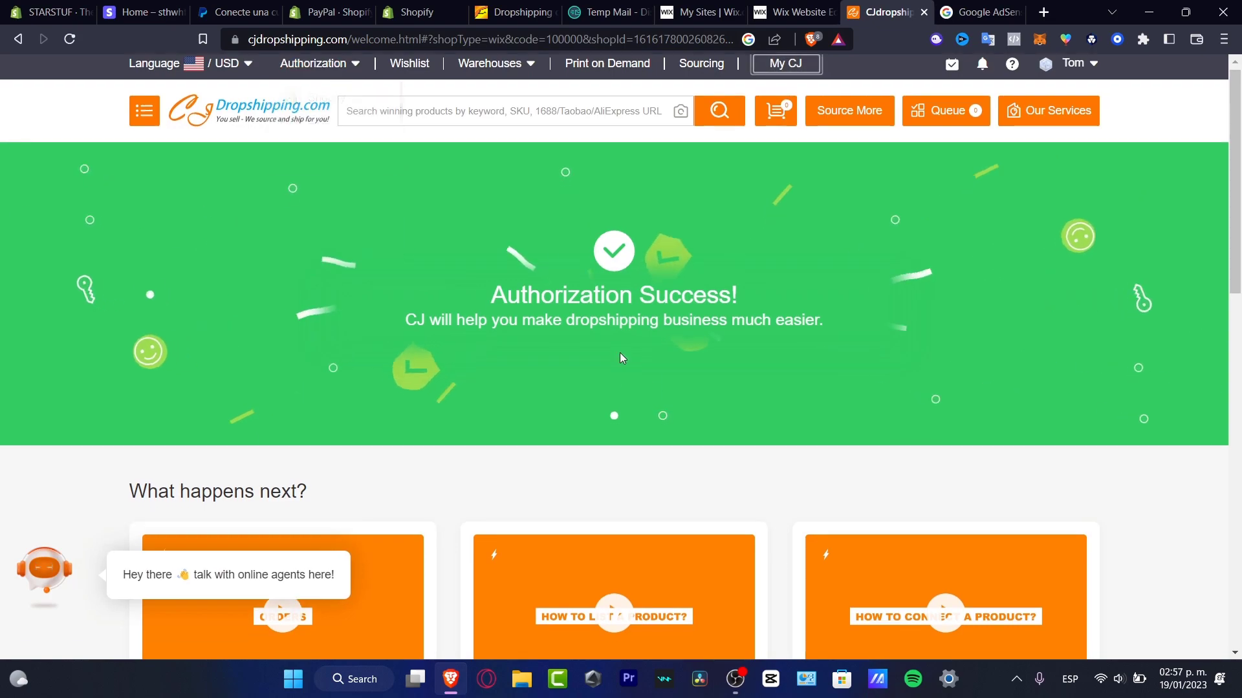
Dismiss the assistant chat popup and fill in the recommended selling price for the ultrasonic cleaner
scroll(619, 352, "down", 10)
scroll(621, 355, "up", 10)
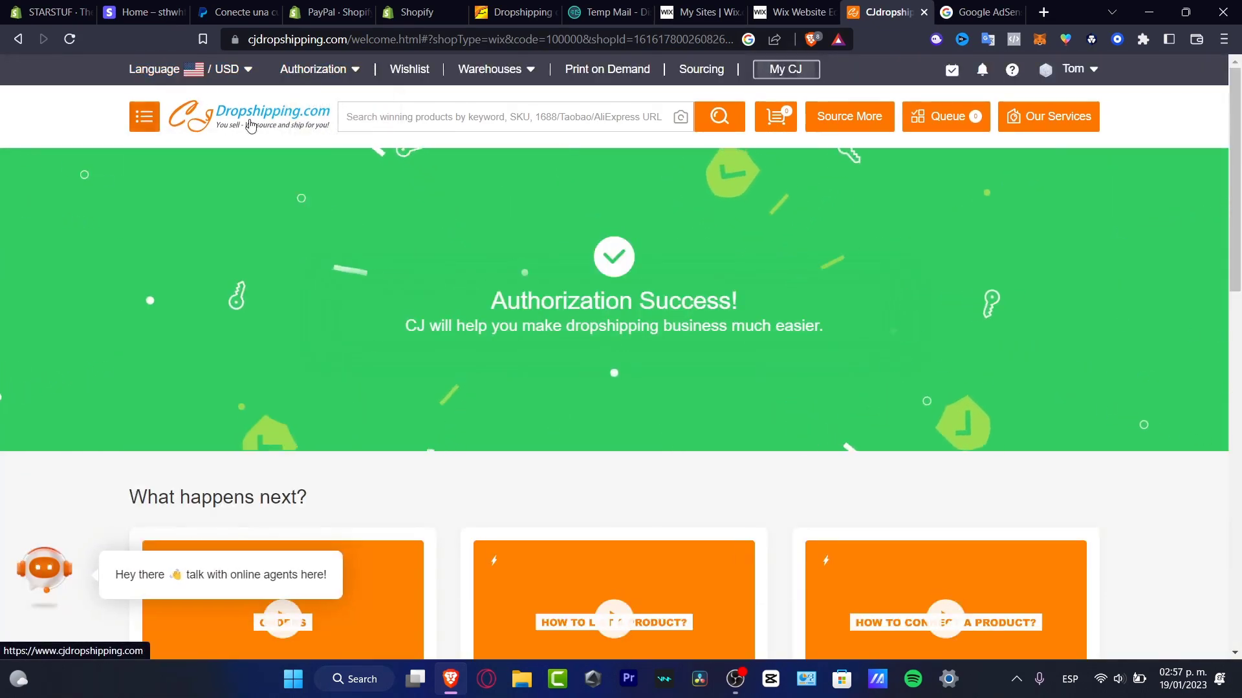
left_click(251, 126)
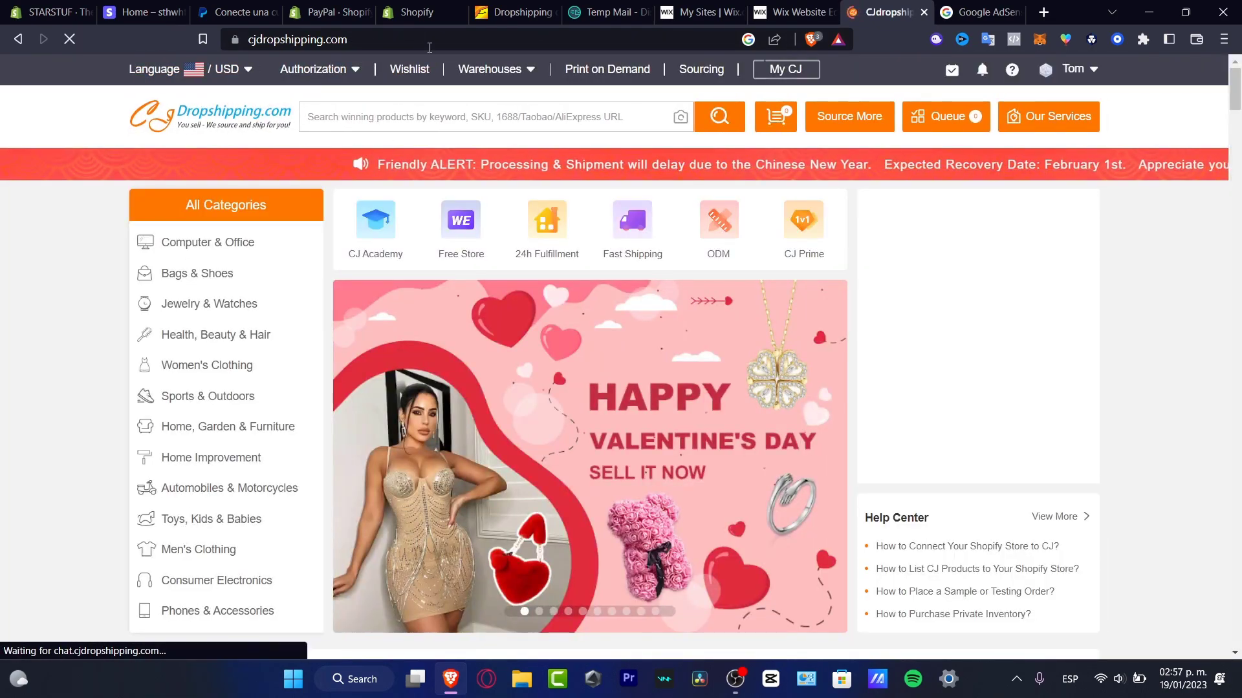
scroll(867, 268, "down", 10)
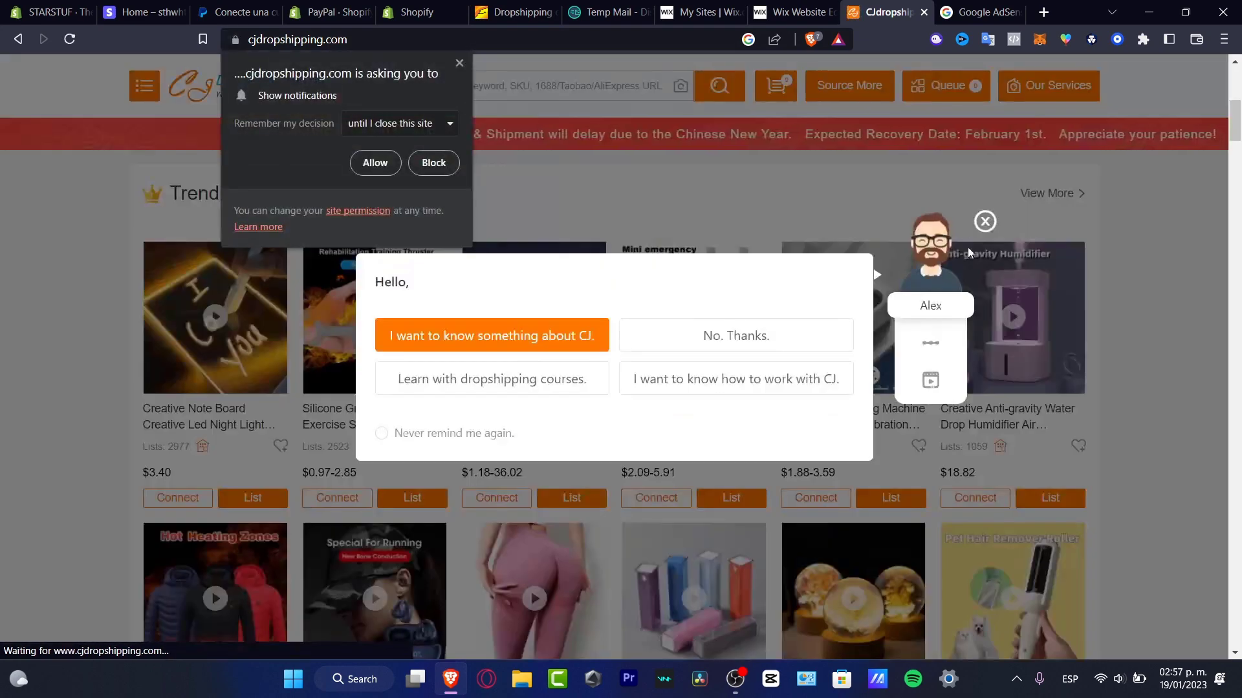
left_click(984, 221)
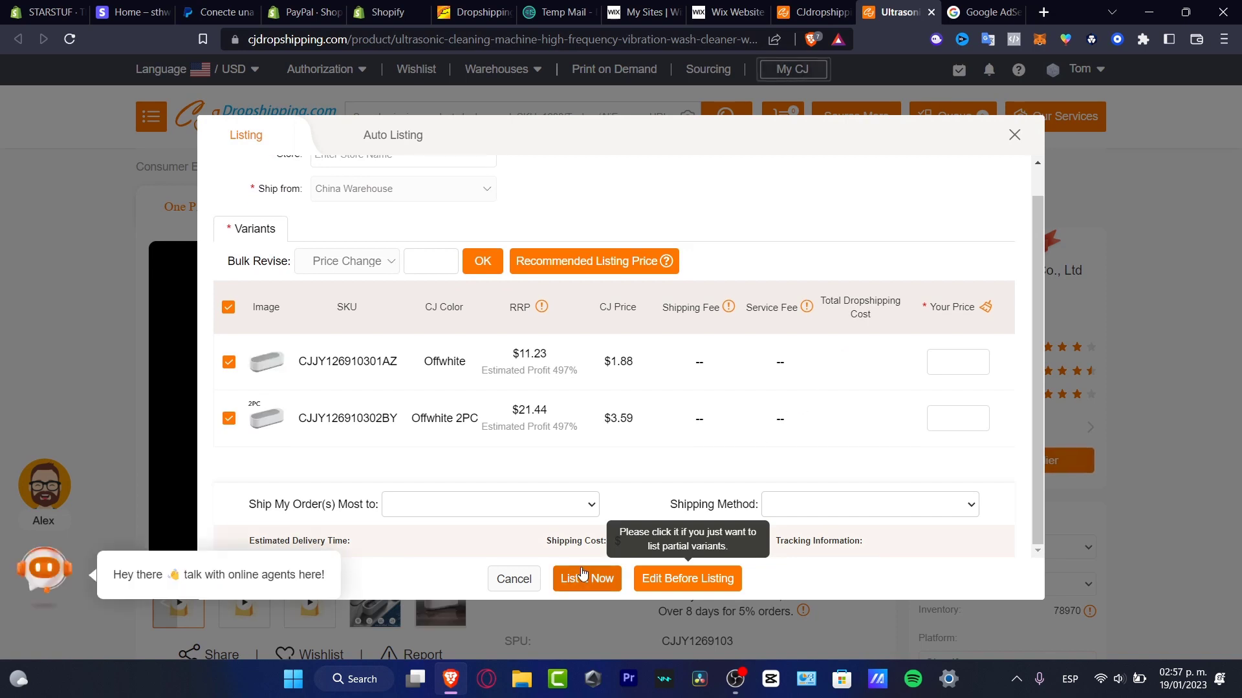
scroll(492, 291, "up", 1)
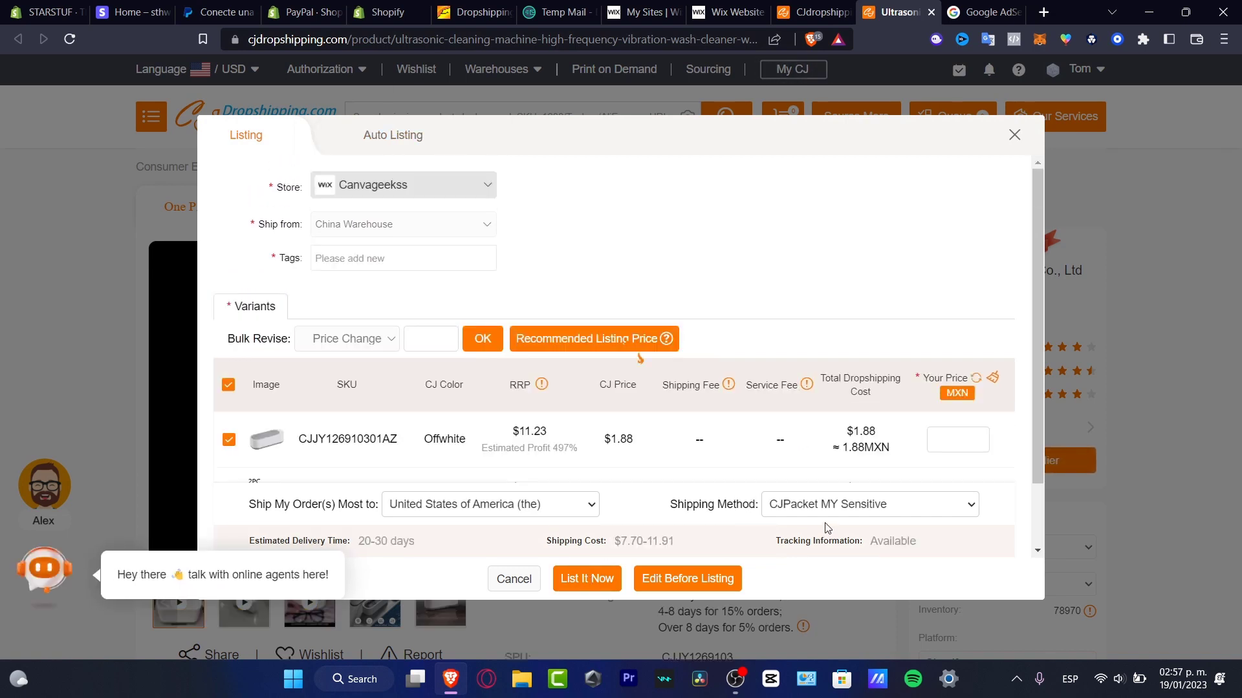
left_click(588, 339)
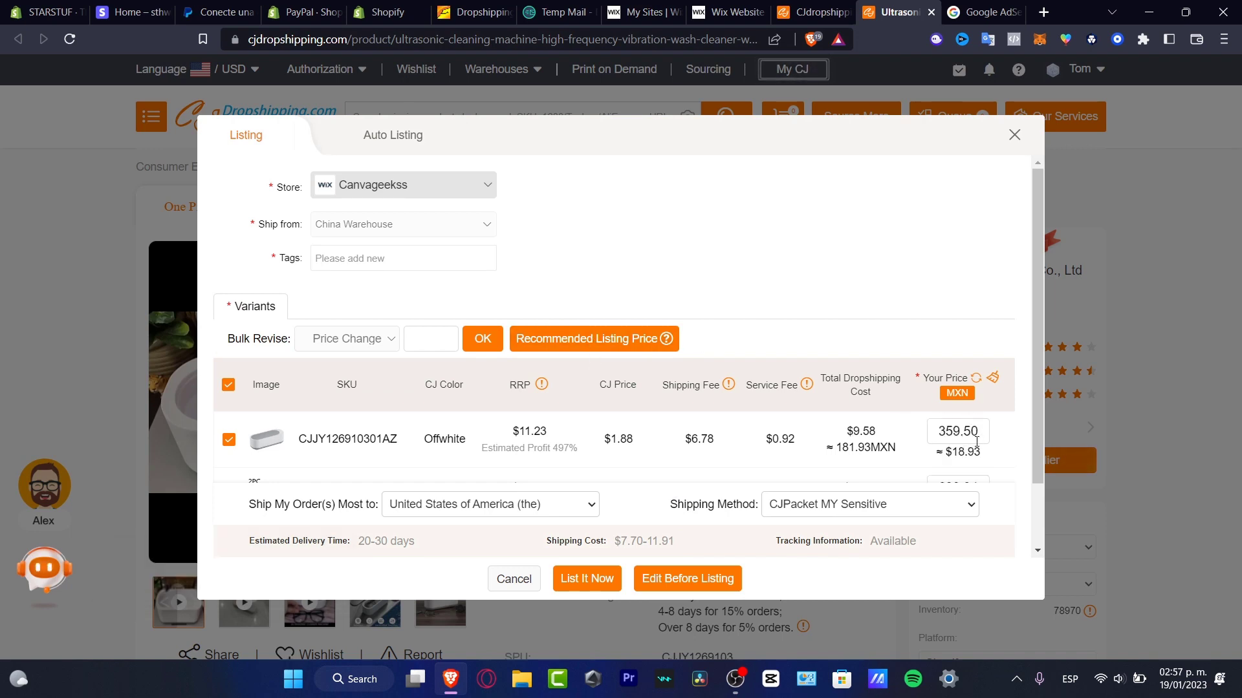
List the product to the Canvageekss store with the tag usa and close the success message
scroll(999, 443, "down", 1)
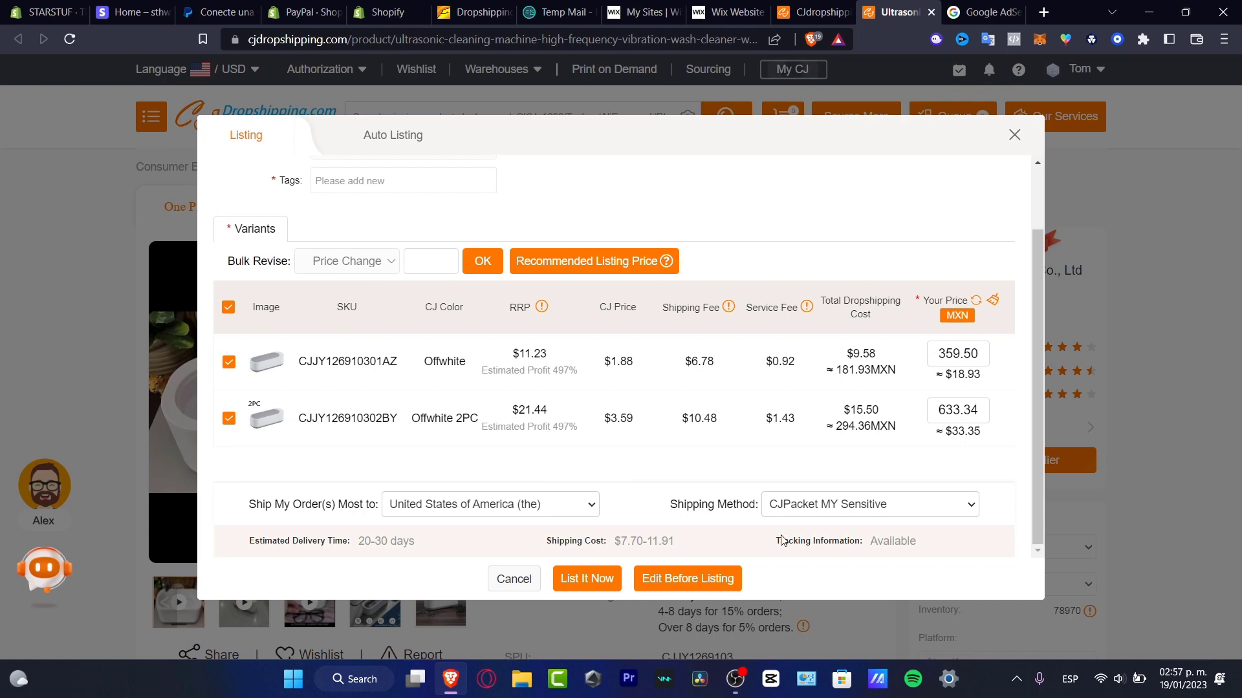
left_click(612, 586)
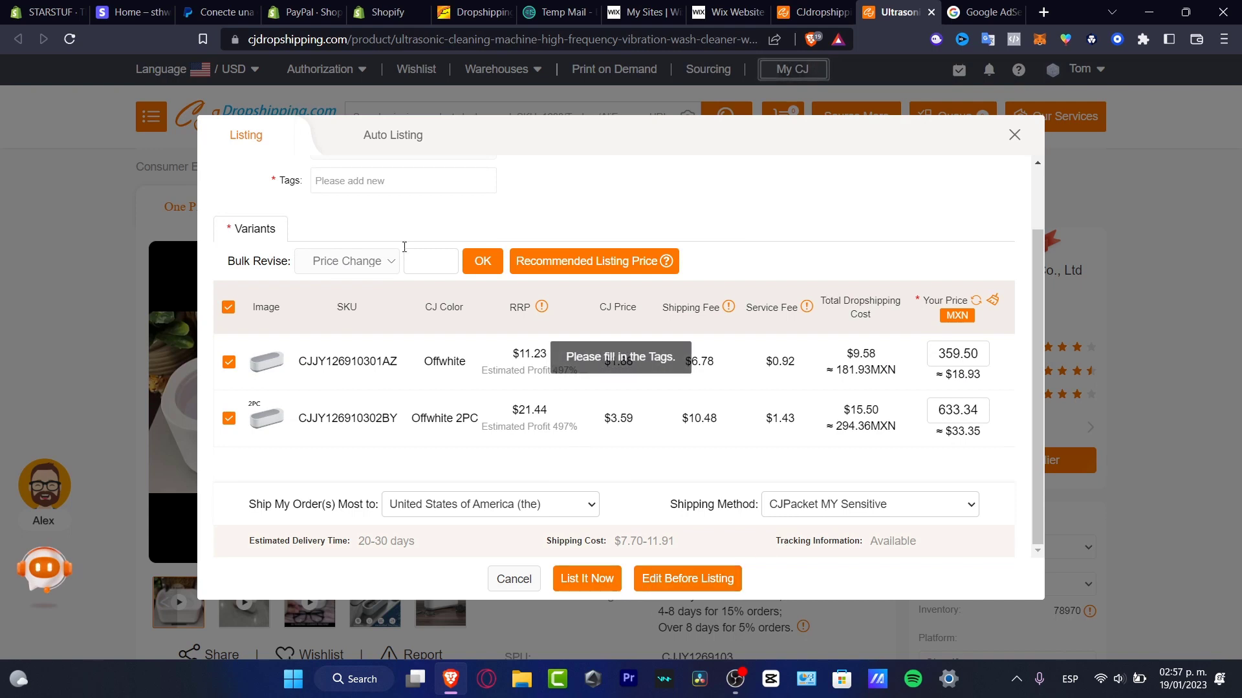
scroll(405, 247, "up", 1)
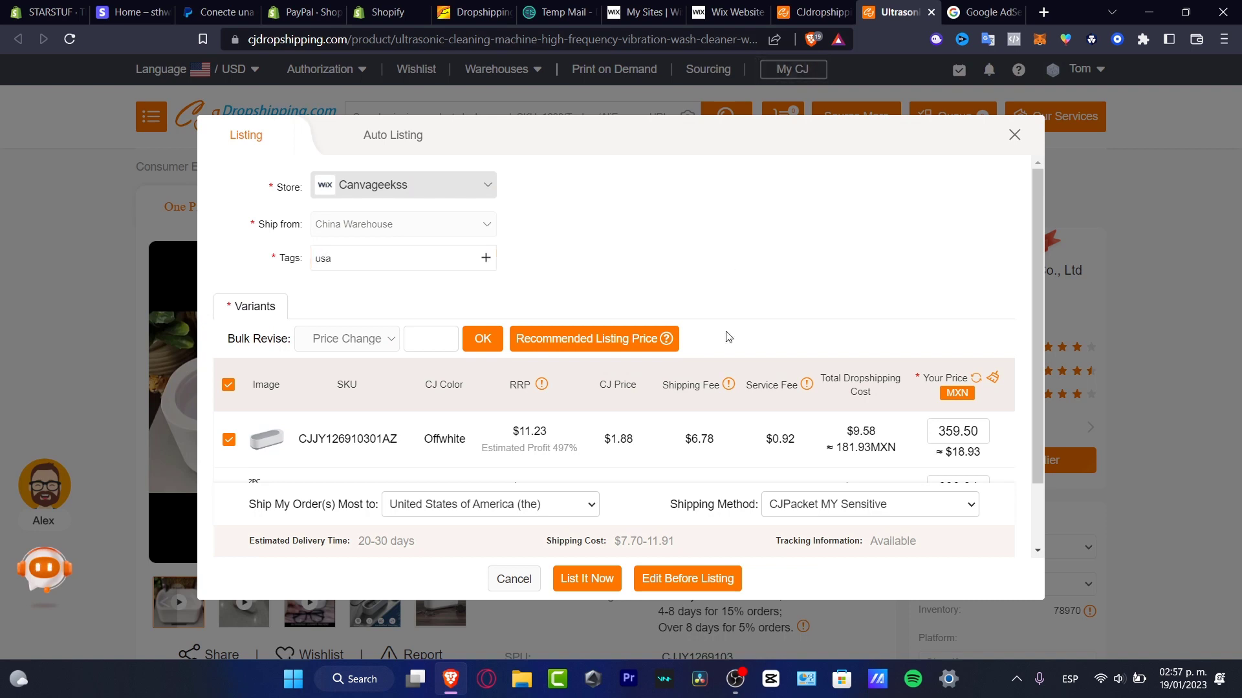
left_click(369, 185)
left_click(492, 248)
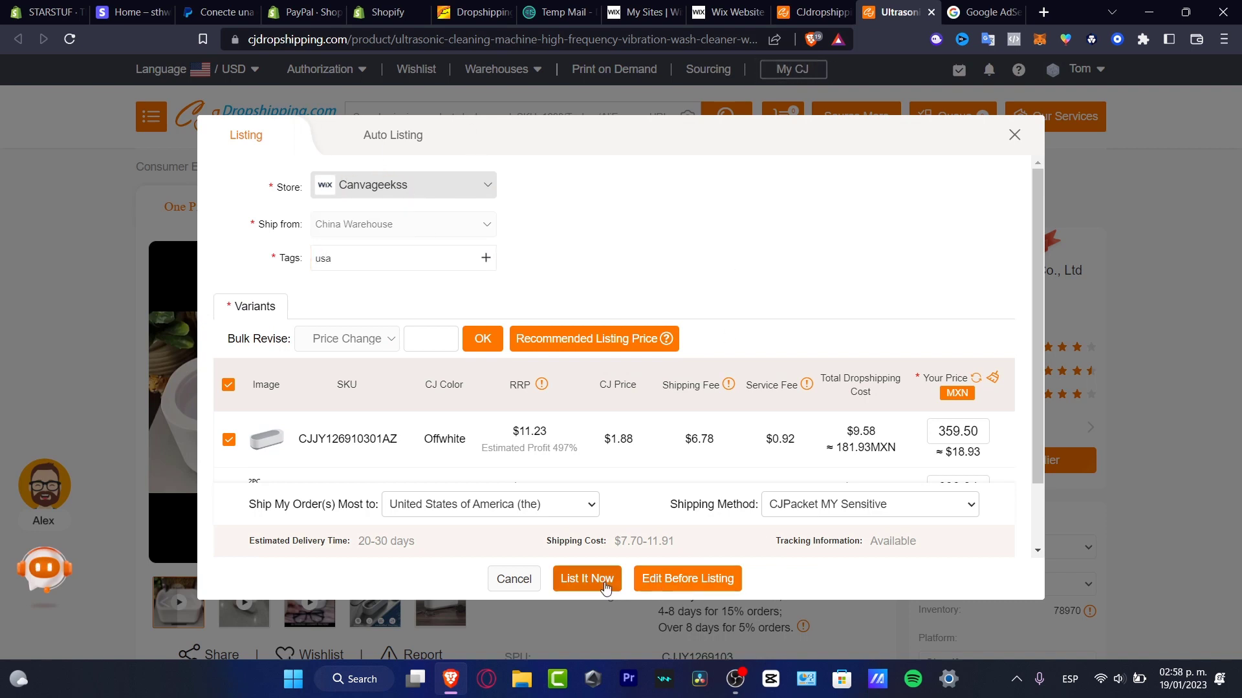
left_click(584, 578)
key("Return")
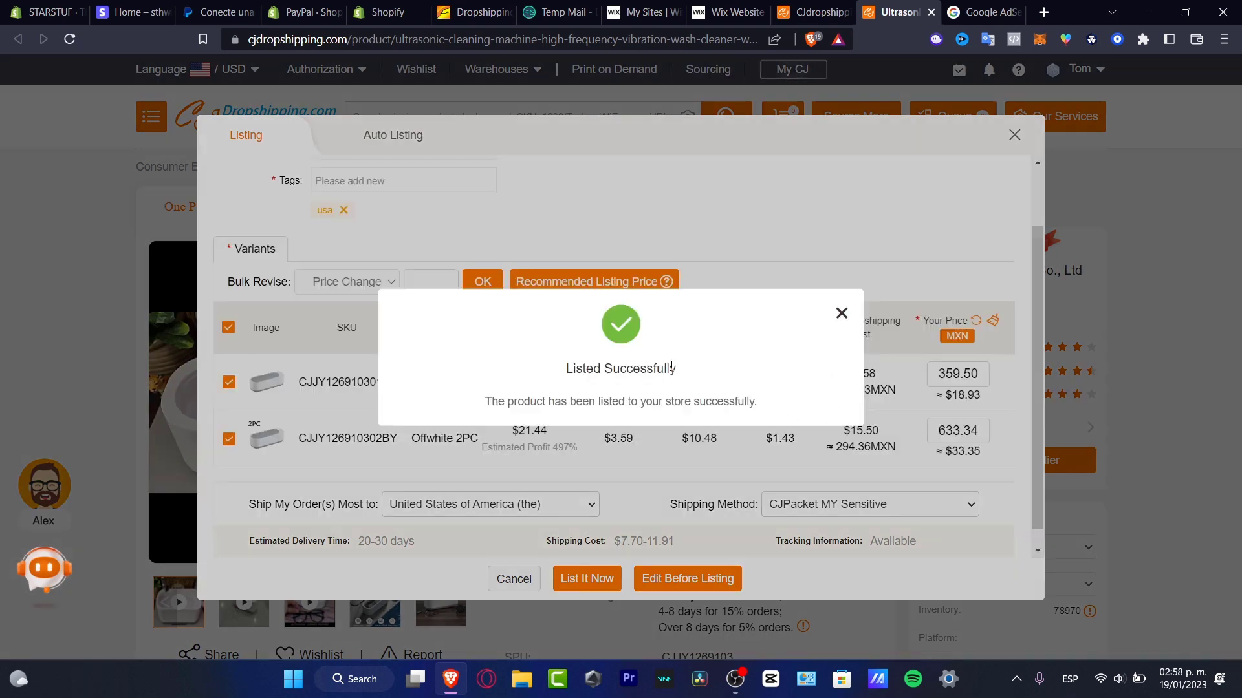
left_click(839, 315)
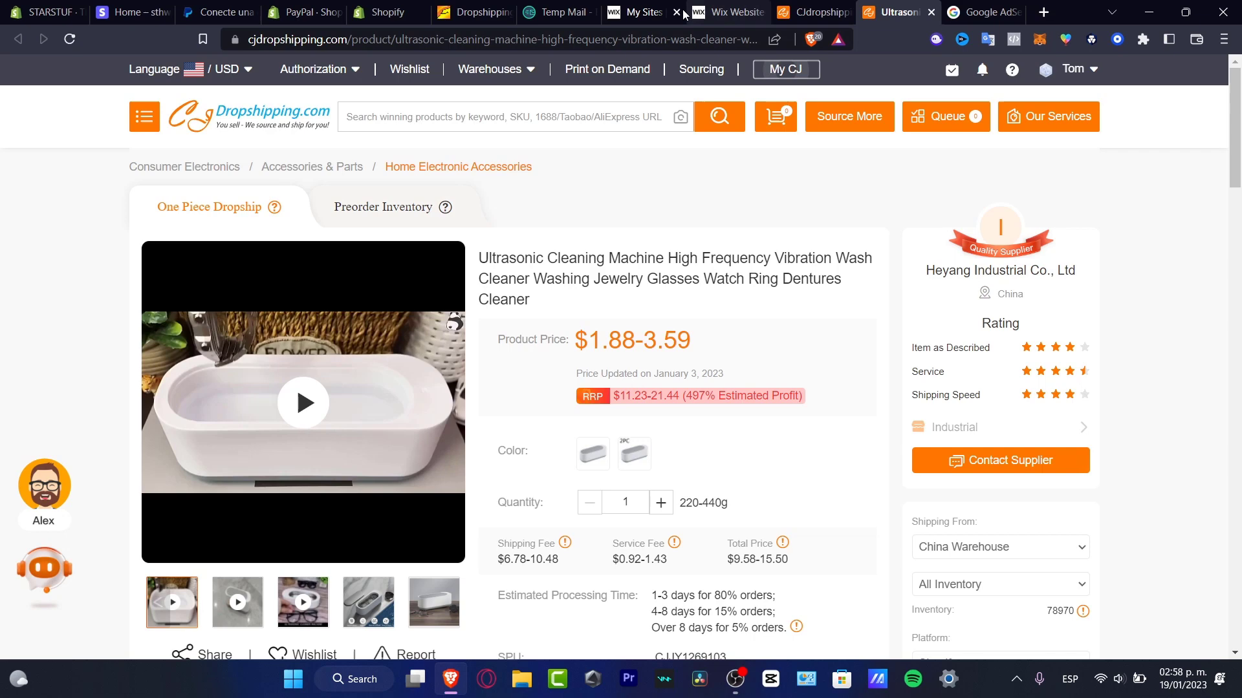
Return to the CANVAGEEKSS Wix editor and check the products row showing the ultrasonic cleaner
left_click(642, 11)
left_click(739, 7)
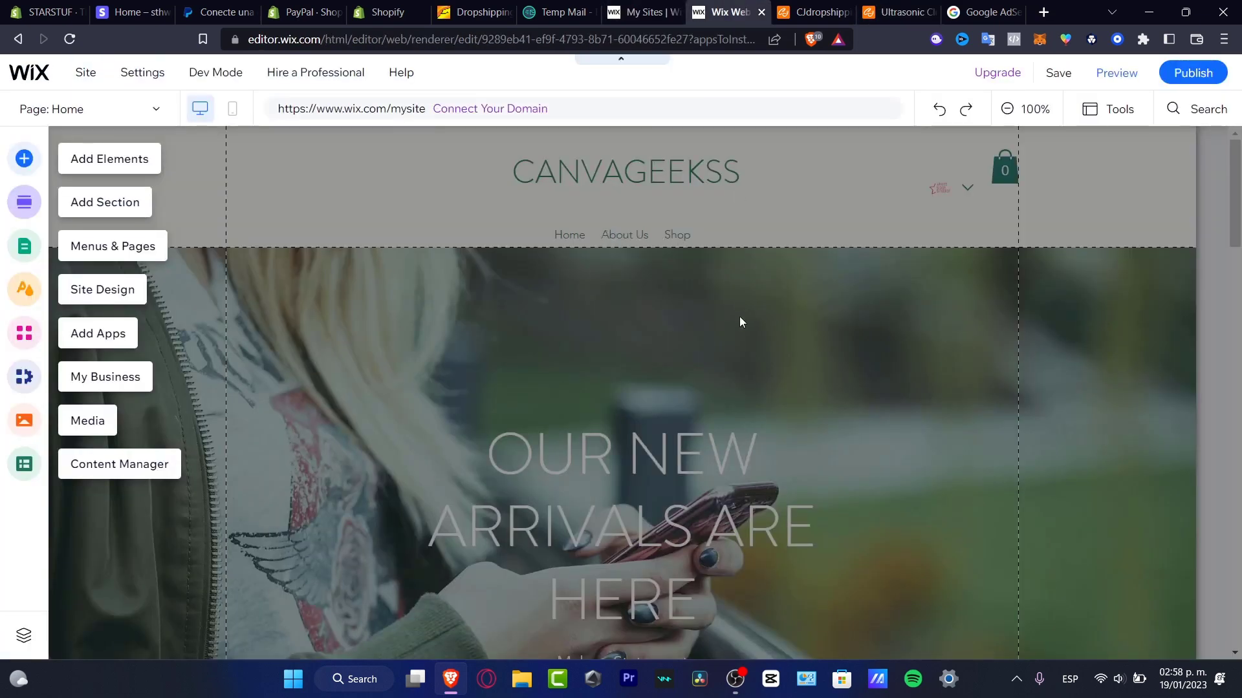
scroll(920, 418, "down", 15)
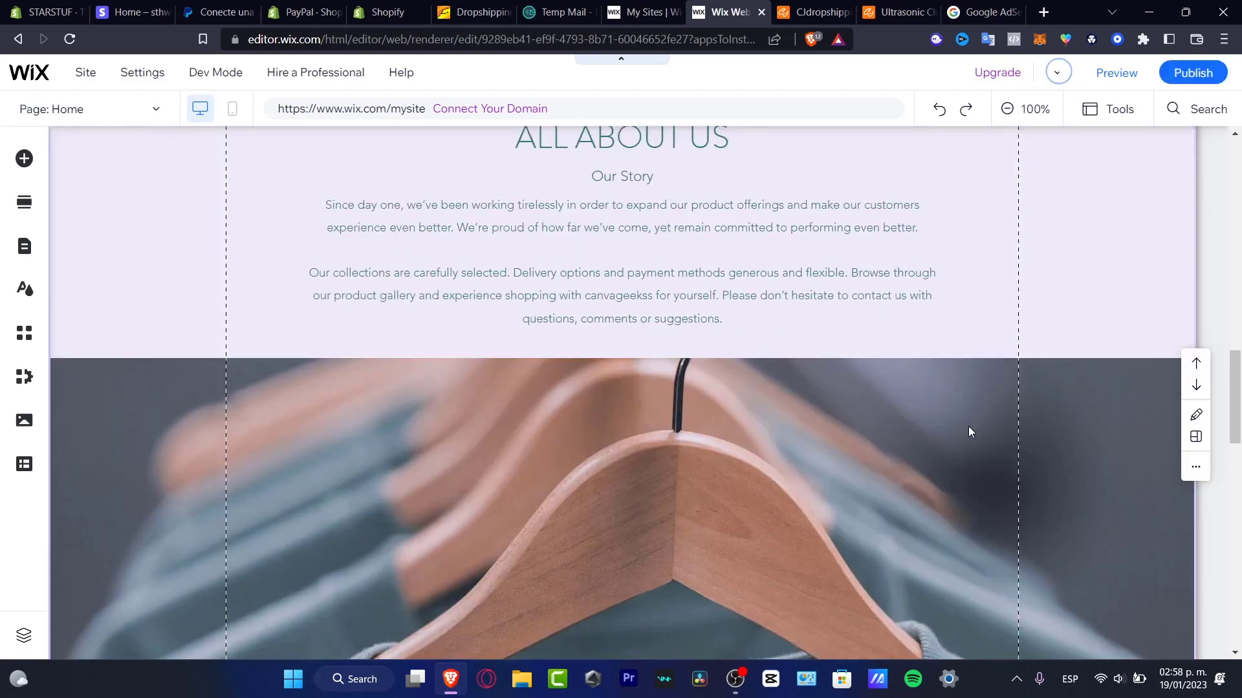
scroll(968, 426, "down", 12)
scroll(968, 430, "down", 6)
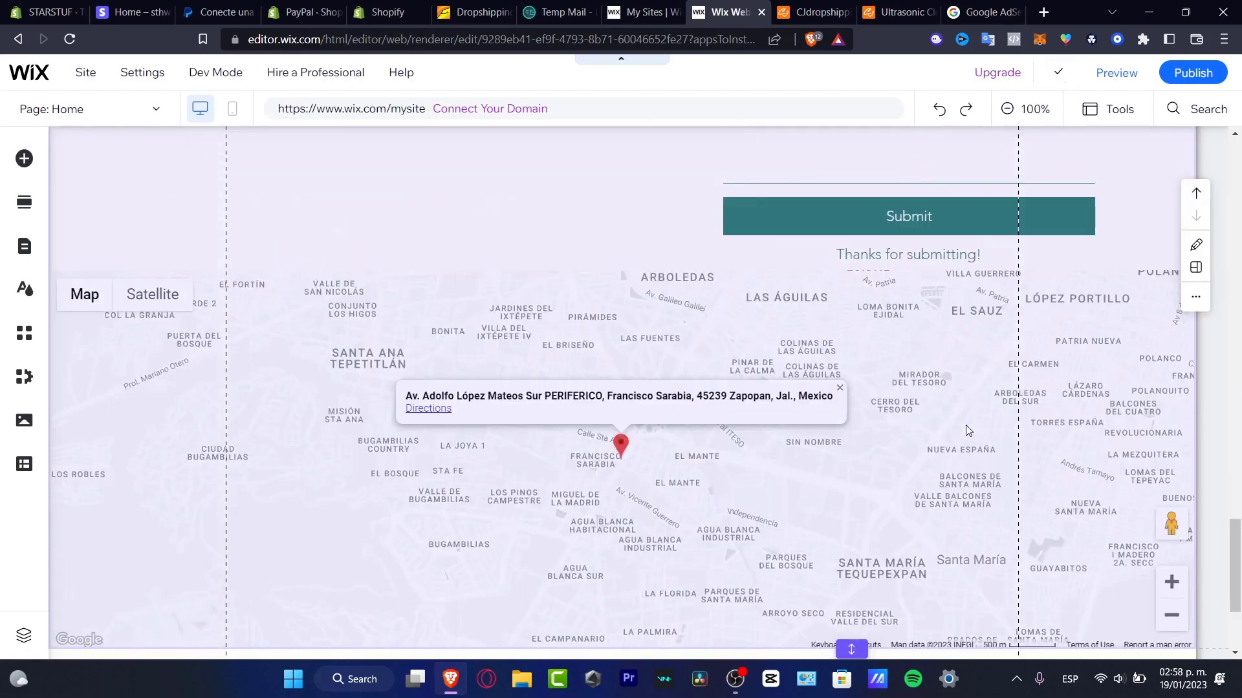
scroll(965, 430, "up", 7)
scroll(963, 427, "up", 12)
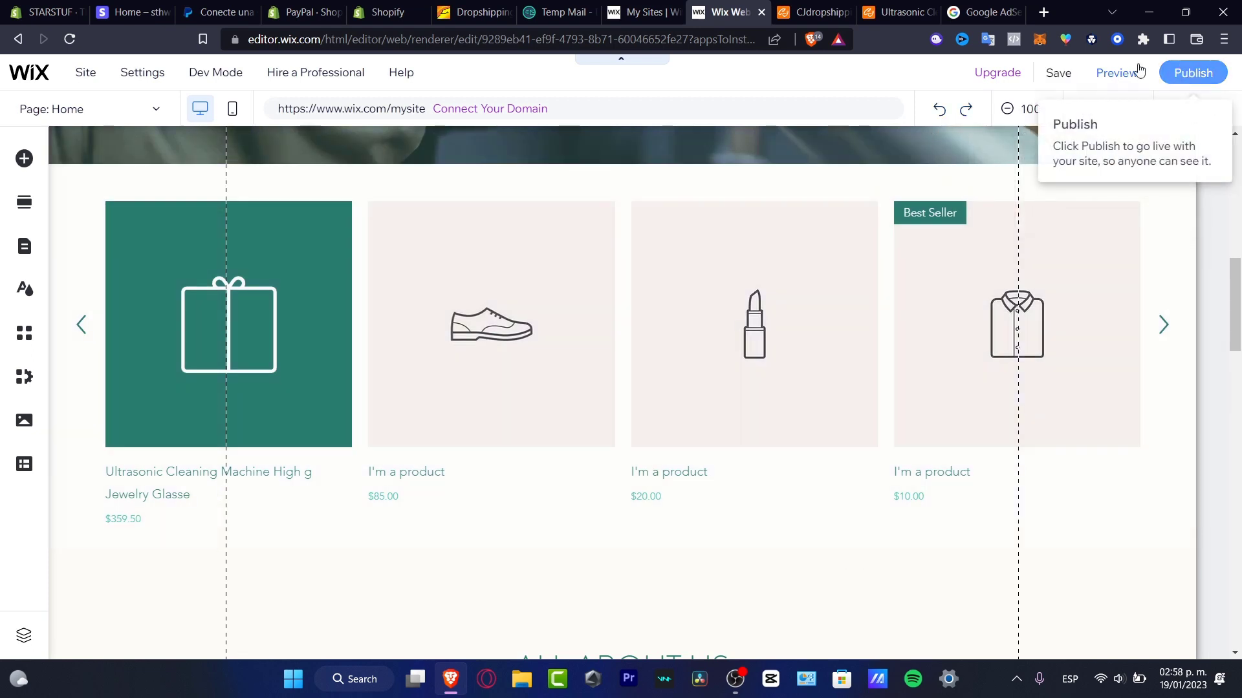
mouse_move(1061, 77)
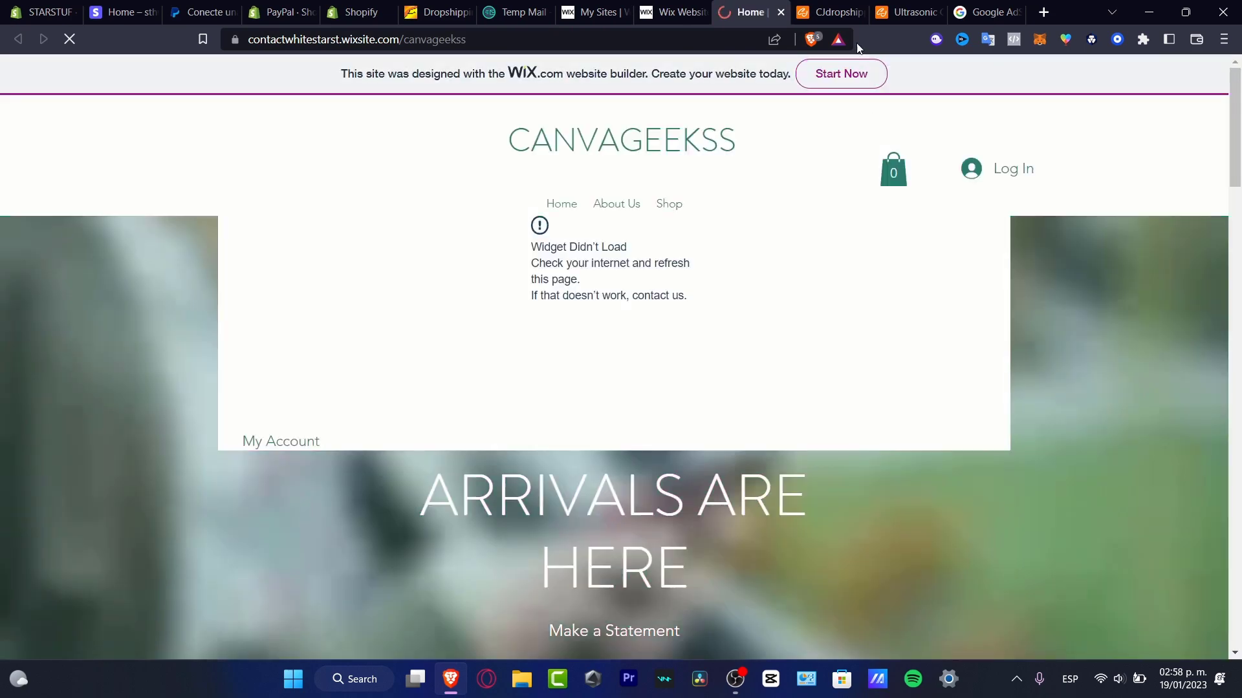
Open the Ultrasonic Cleaning Machine from the live store's product carousel and browse its specifications and images
scroll(1101, 422, "down", 10)
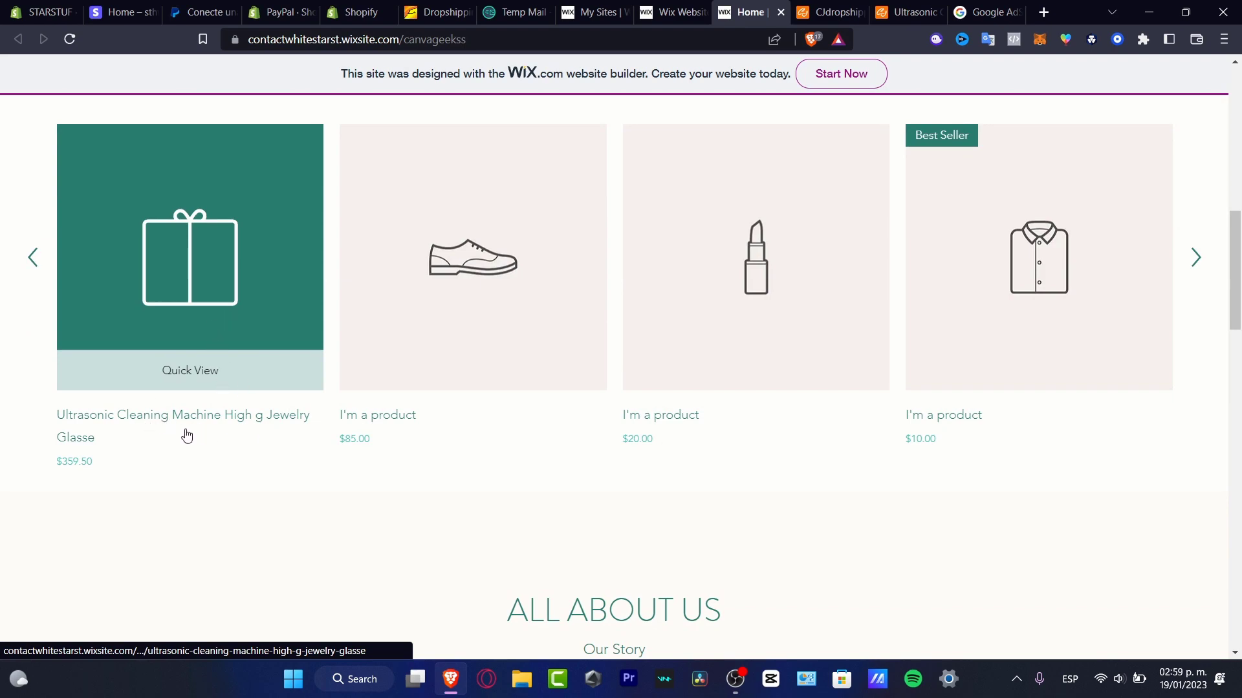
left_click(255, 403)
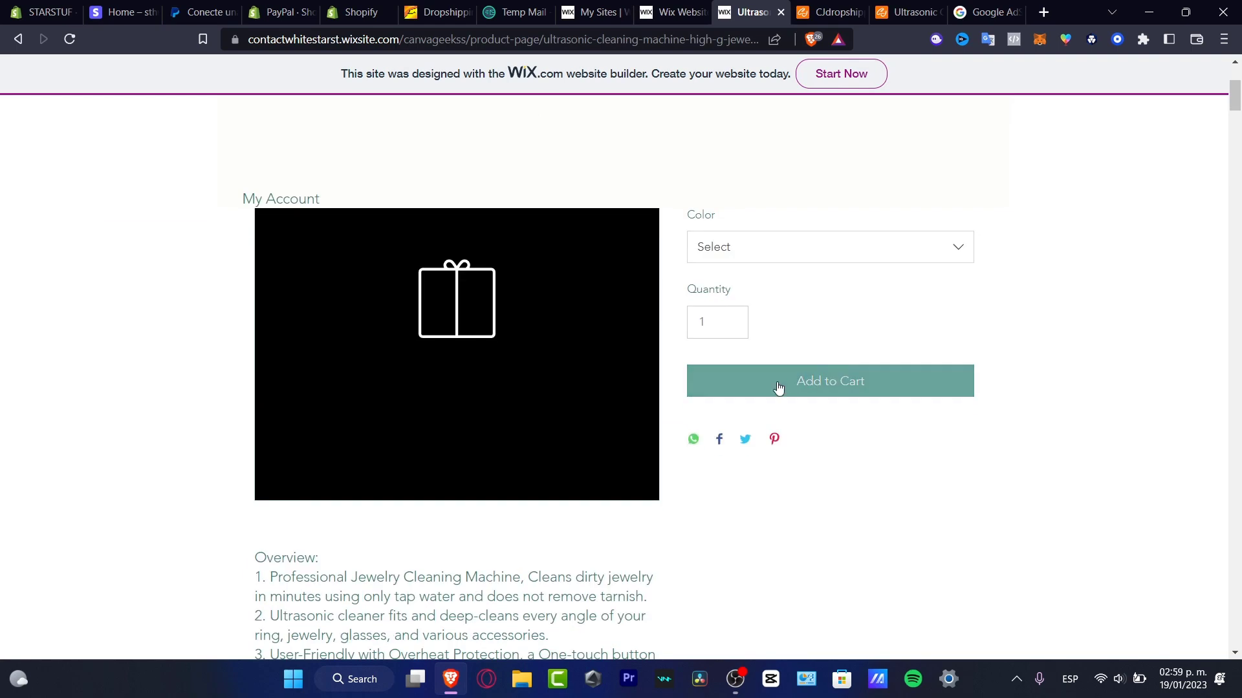
scroll(646, 354, "down", 15)
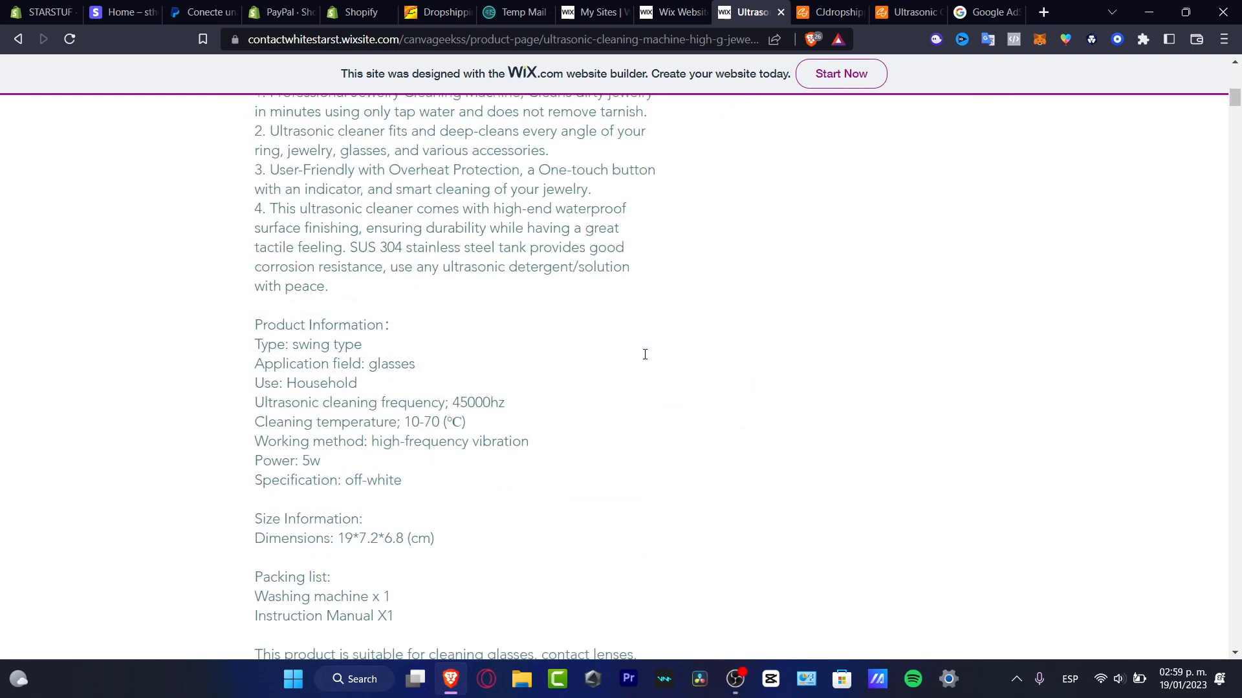
scroll(647, 361, "down", 15)
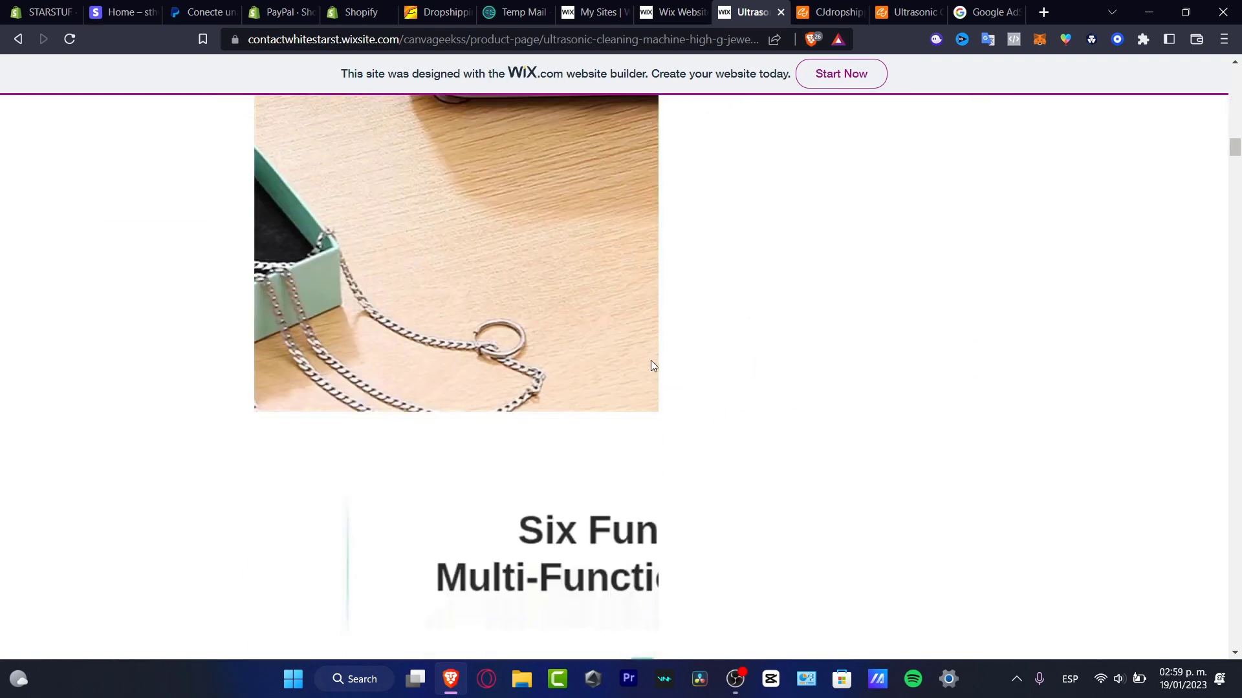
scroll(651, 362, "down", 10)
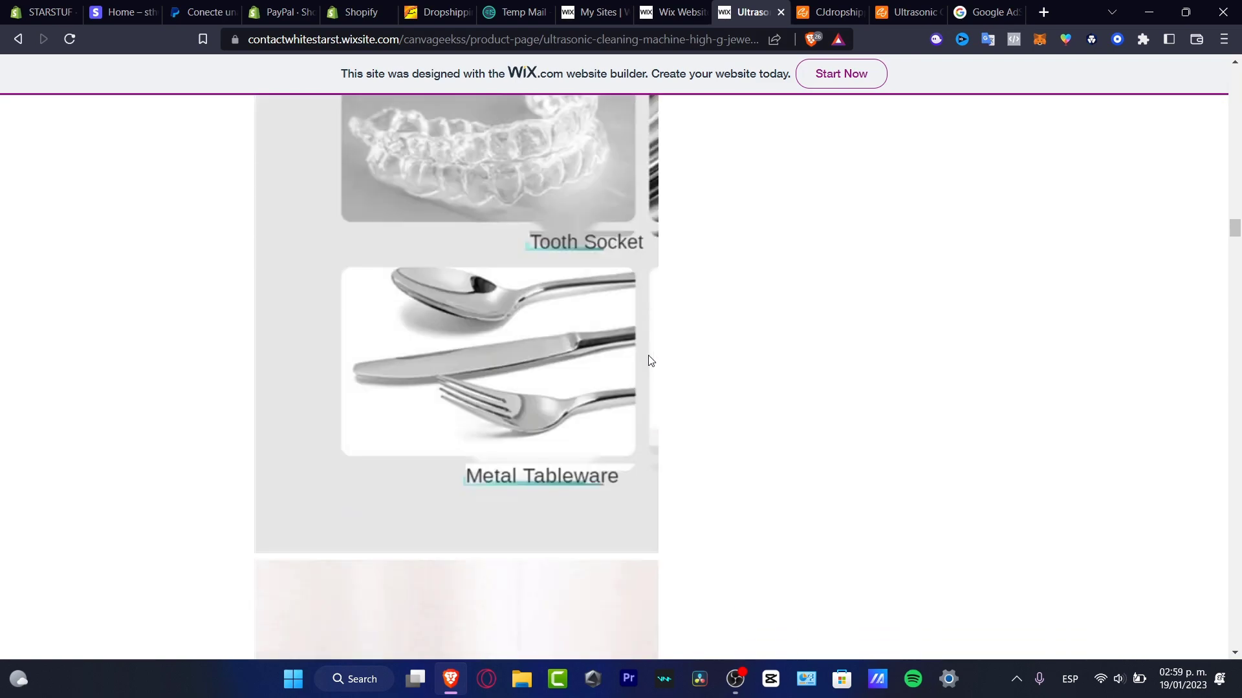
scroll(646, 349, "up", 20)
scroll(647, 352, "up", 10)
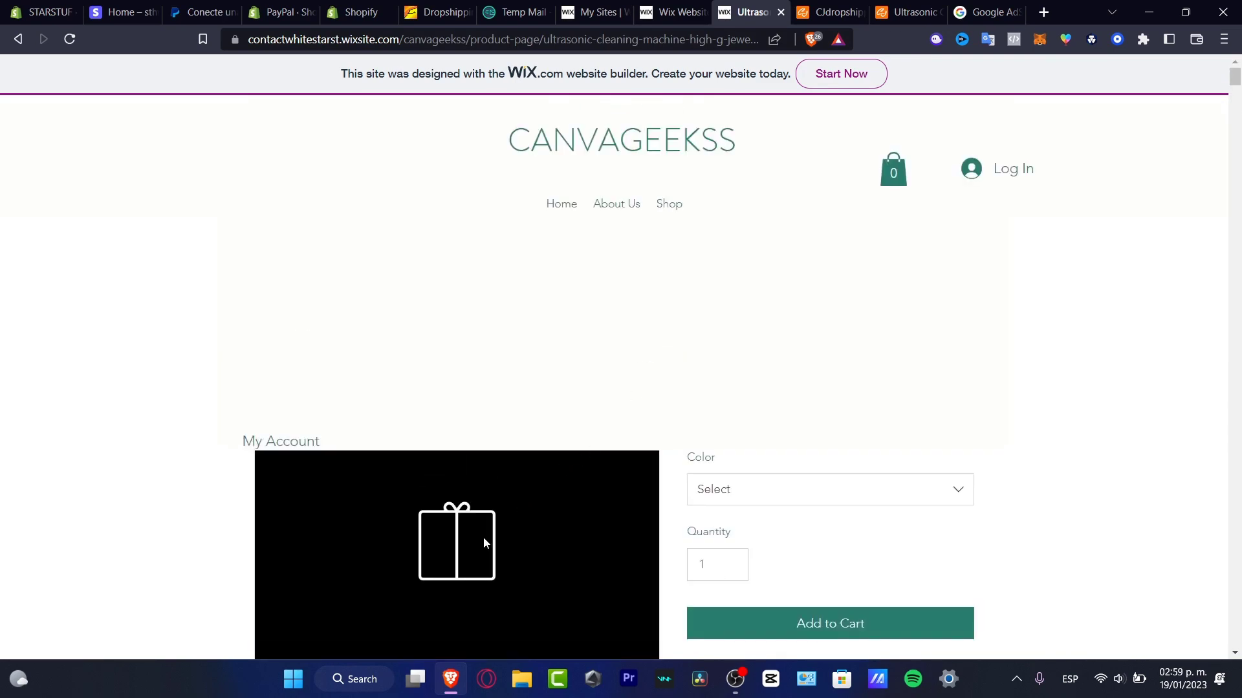
scroll(494, 492, "down", 3)
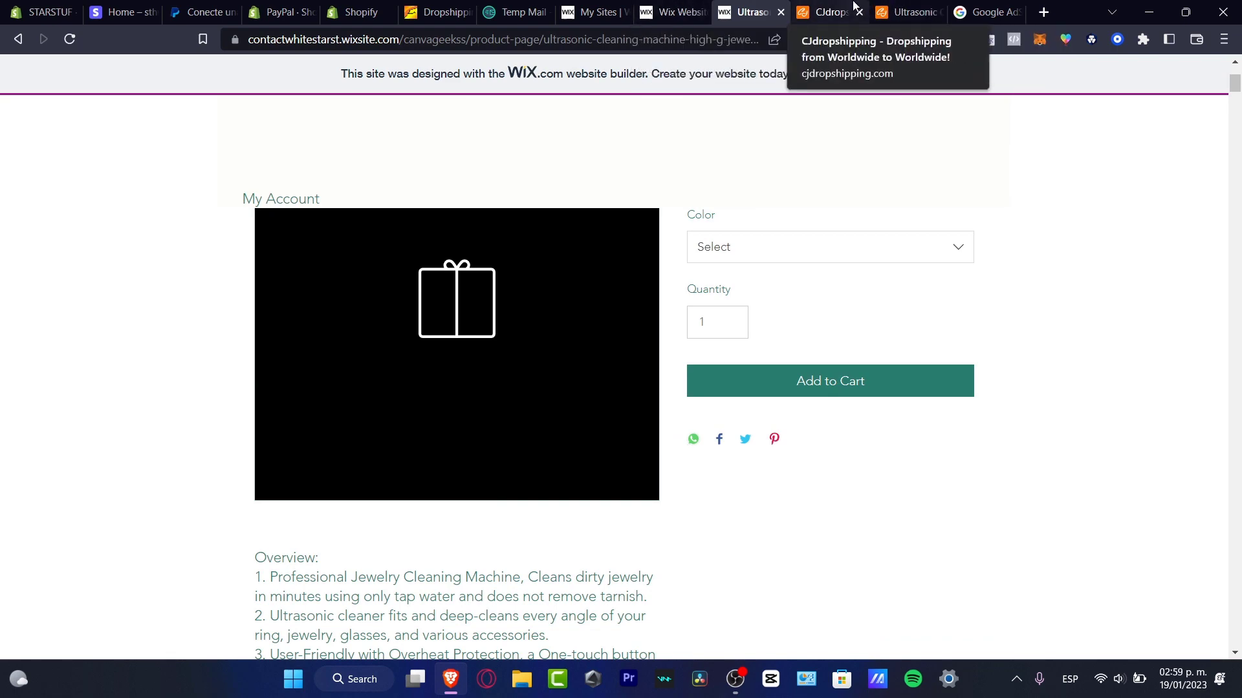
Review the ultrasonic cleaner's supplier page in CJdropshipping
left_click(831, 12)
left_click(898, 7)
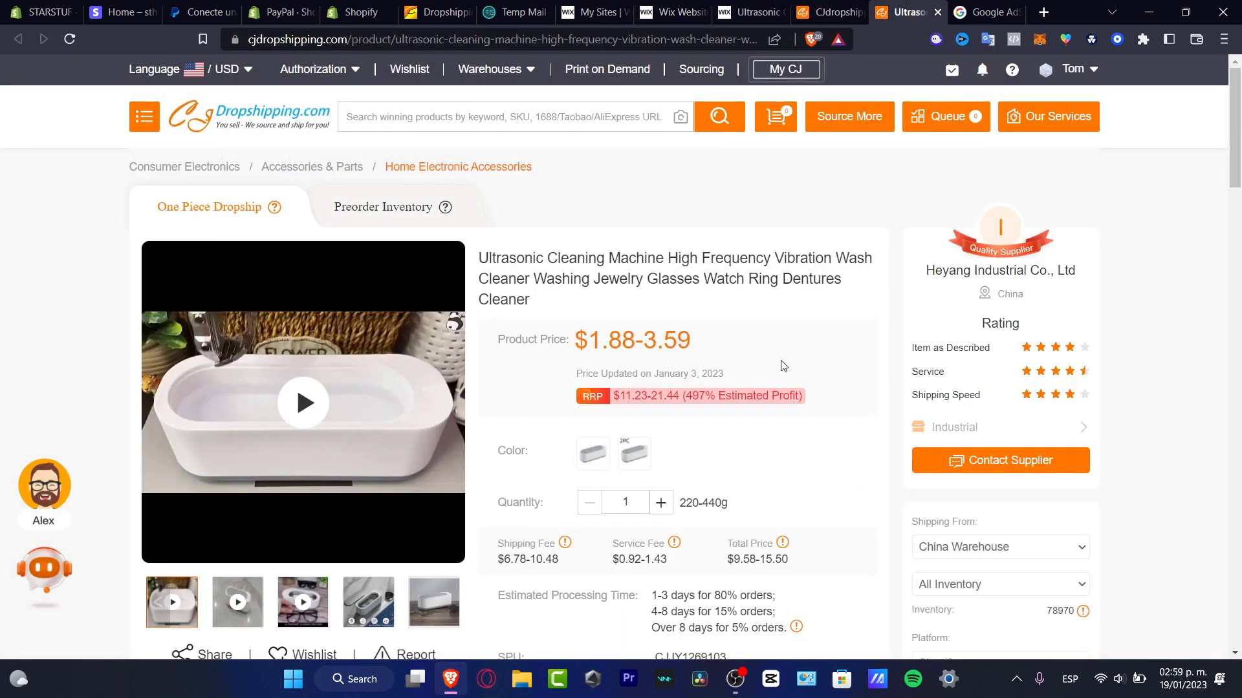
scroll(783, 366, "down", 3)
scroll(819, 505, "down", 3)
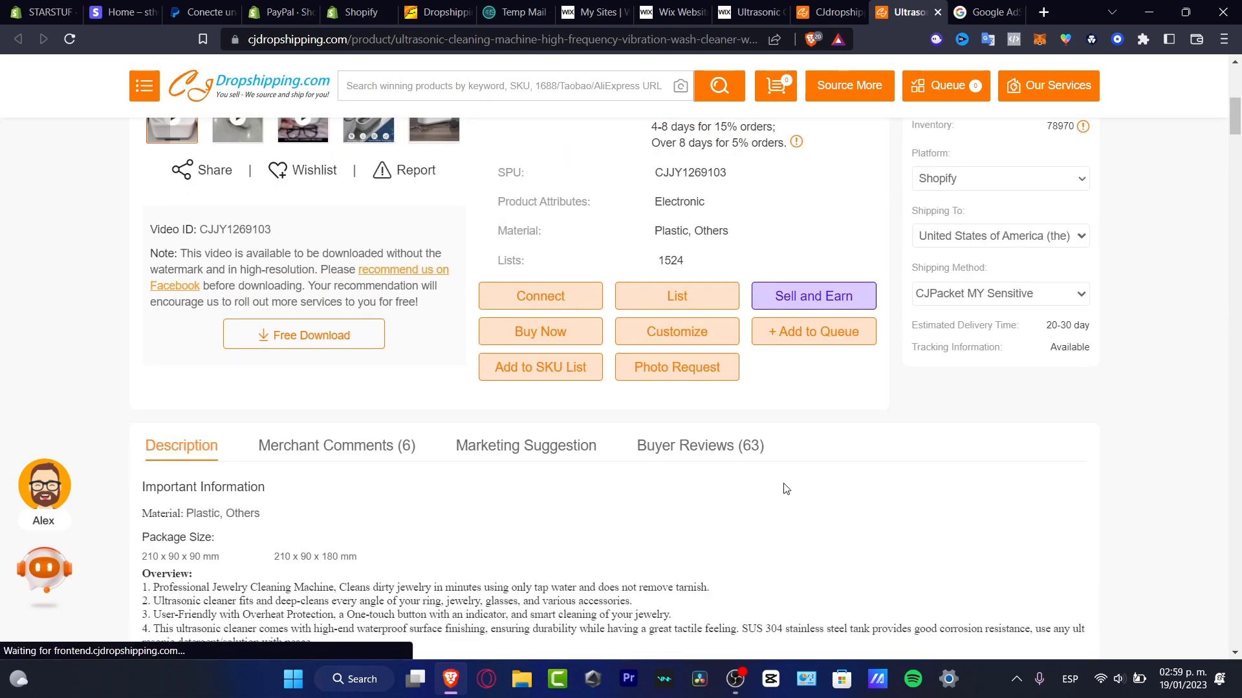
Go back to the Wix editor and close the site-published confirmation with Done
left_click(831, 11)
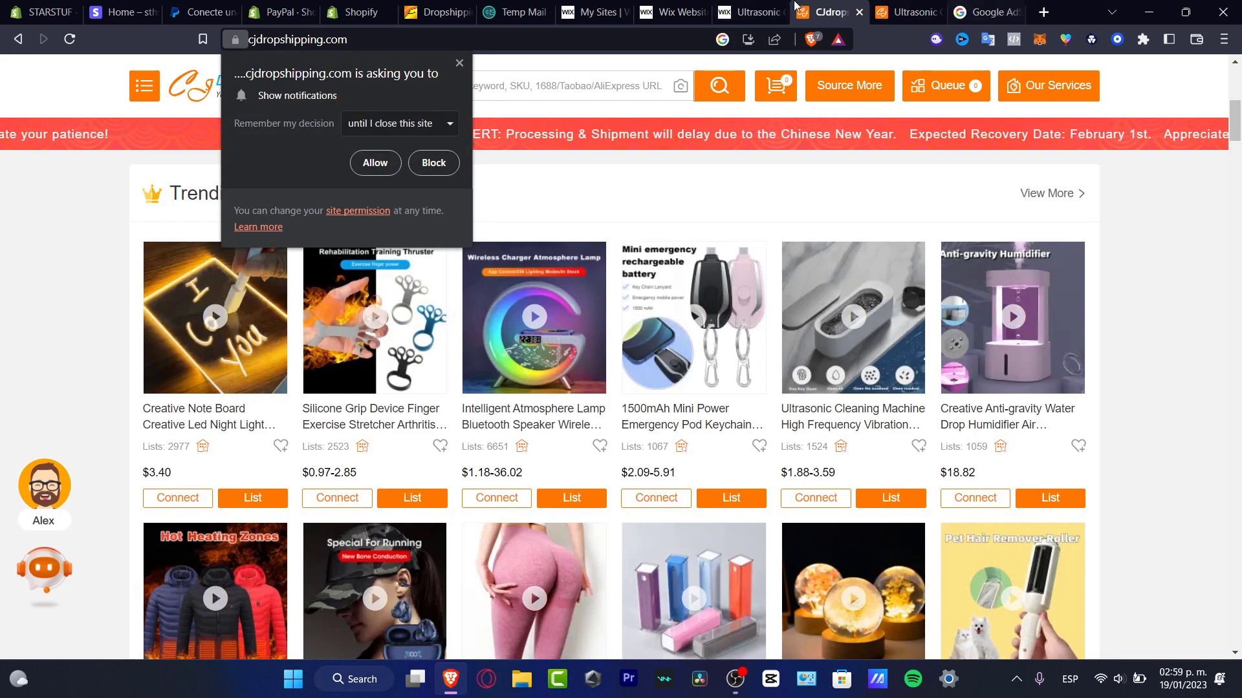
left_click(752, 8)
left_click(673, 12)
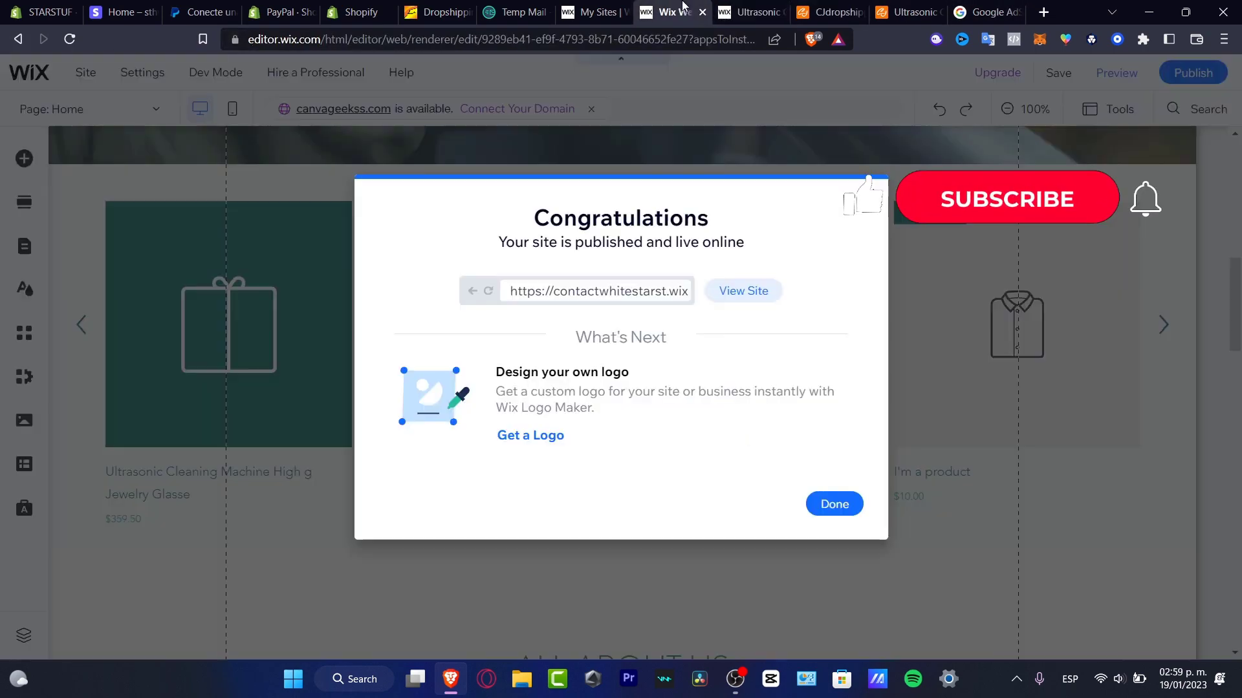
left_click(838, 502)
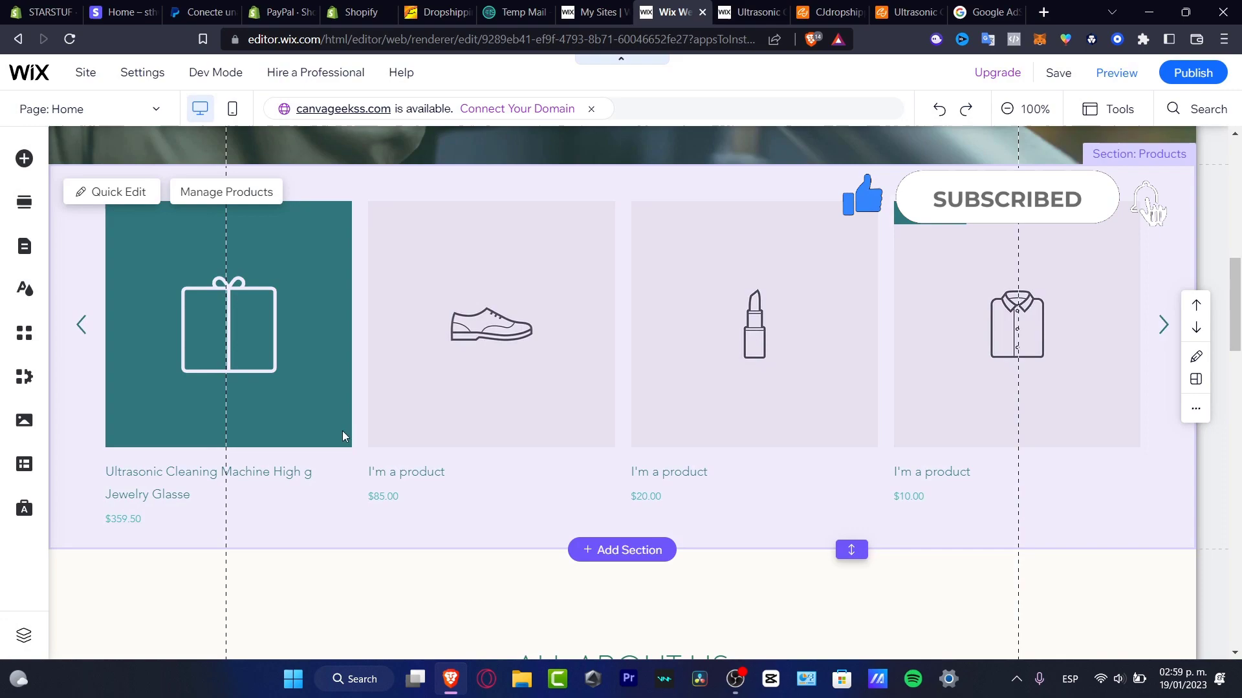